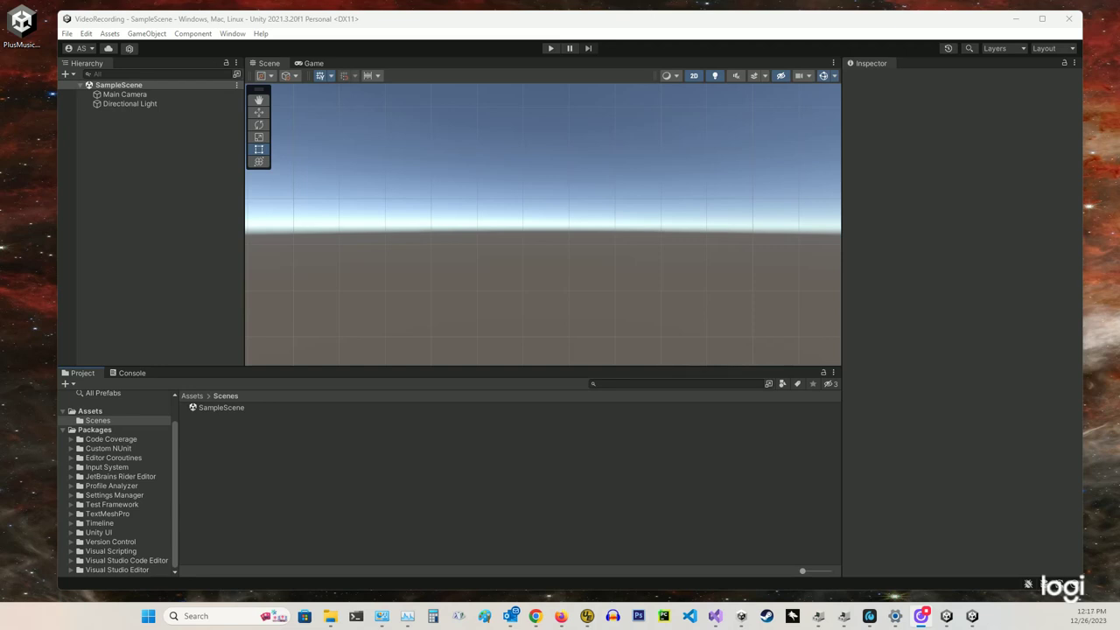
Step: Import the contents of the PlusMusic_Unity_1.0.14.unitypackage file from the desktop into the project
{"action": "left_click_drag", "start_coordinate": [204, 25], "coordinate": [211, 28]}
{"action": "left_click", "coordinate": [19, 31]}
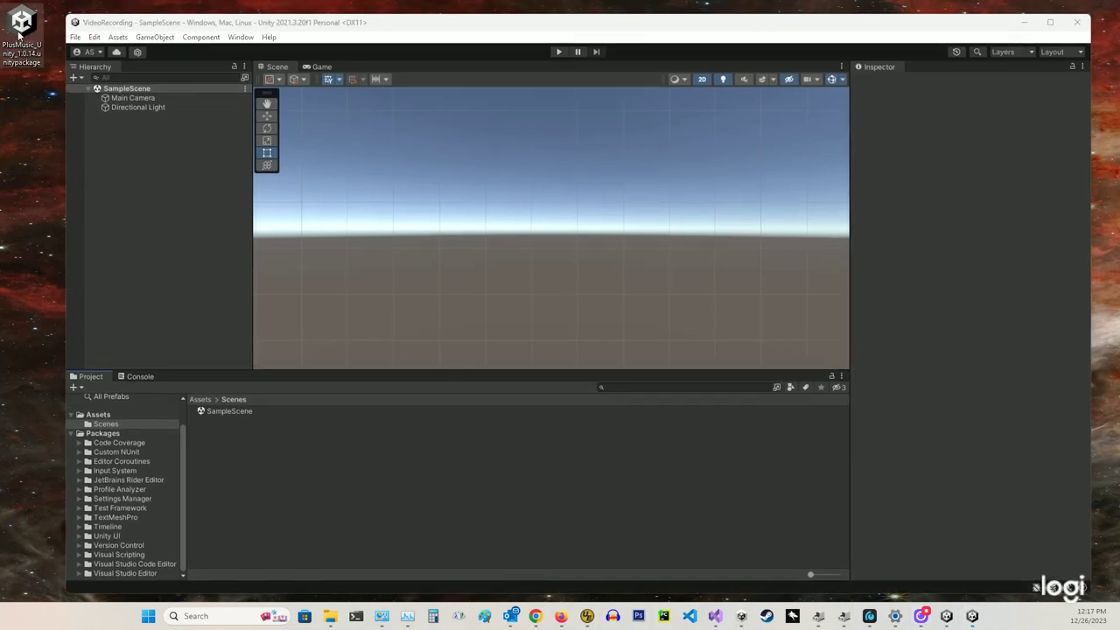
{"action": "left_click_drag", "start_coordinate": [19, 30], "coordinate": [224, 447]}
{"action": "left_click", "coordinate": [687, 513]}
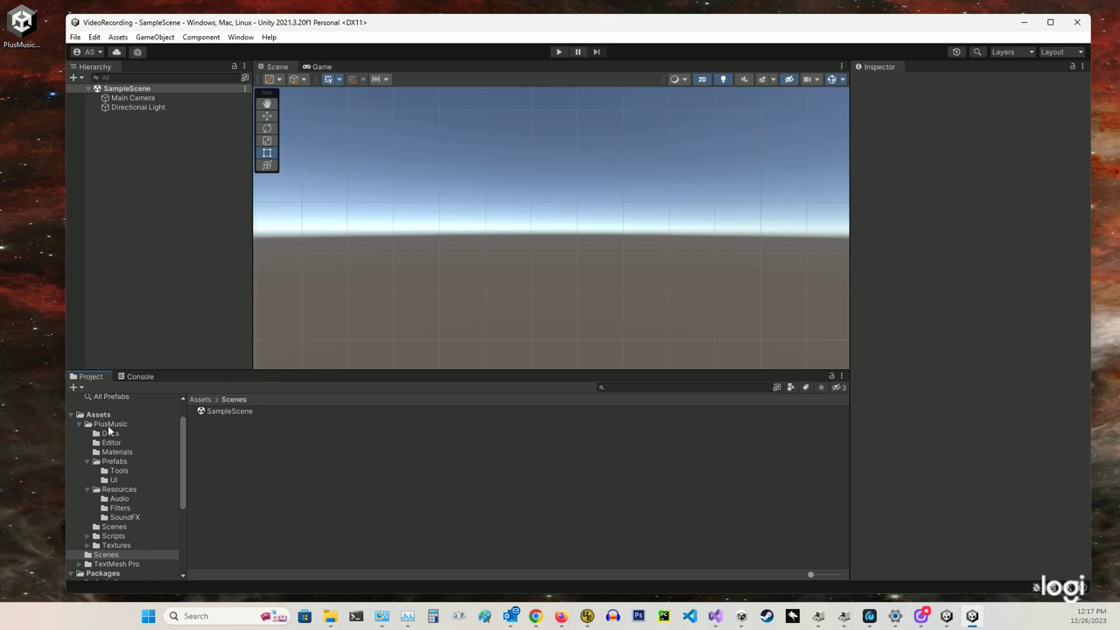
Step: In the PlusMusicSettingsSo asset from the PlusMusic Resources folder, enable Debug Mode and disable Do Pingbacks
{"action": "left_click", "coordinate": [120, 490]}
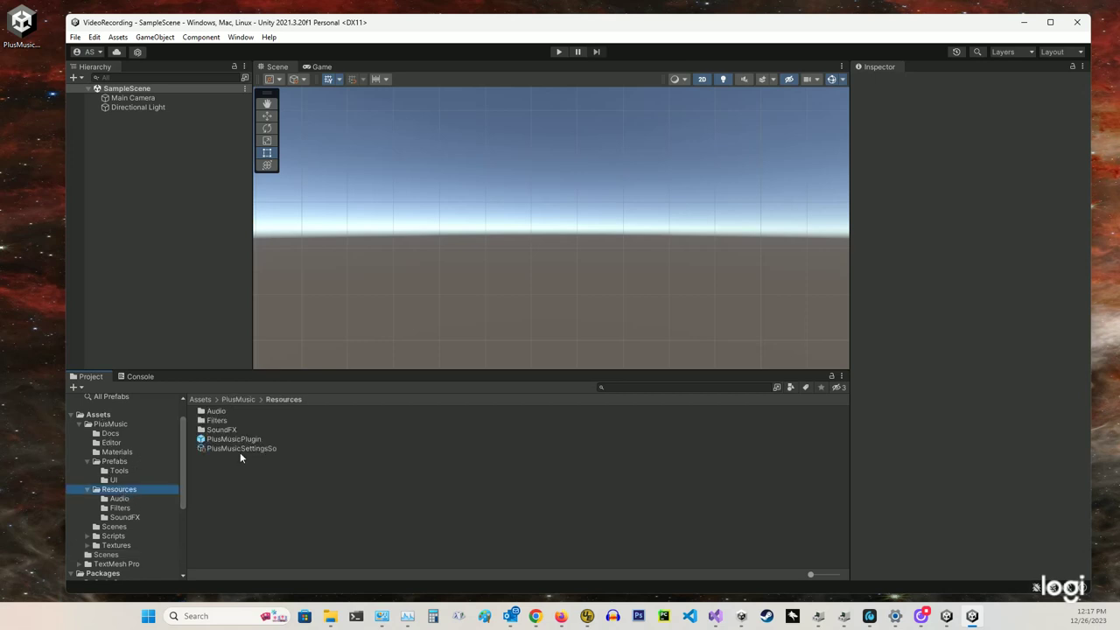
{"action": "left_click", "coordinate": [251, 448]}
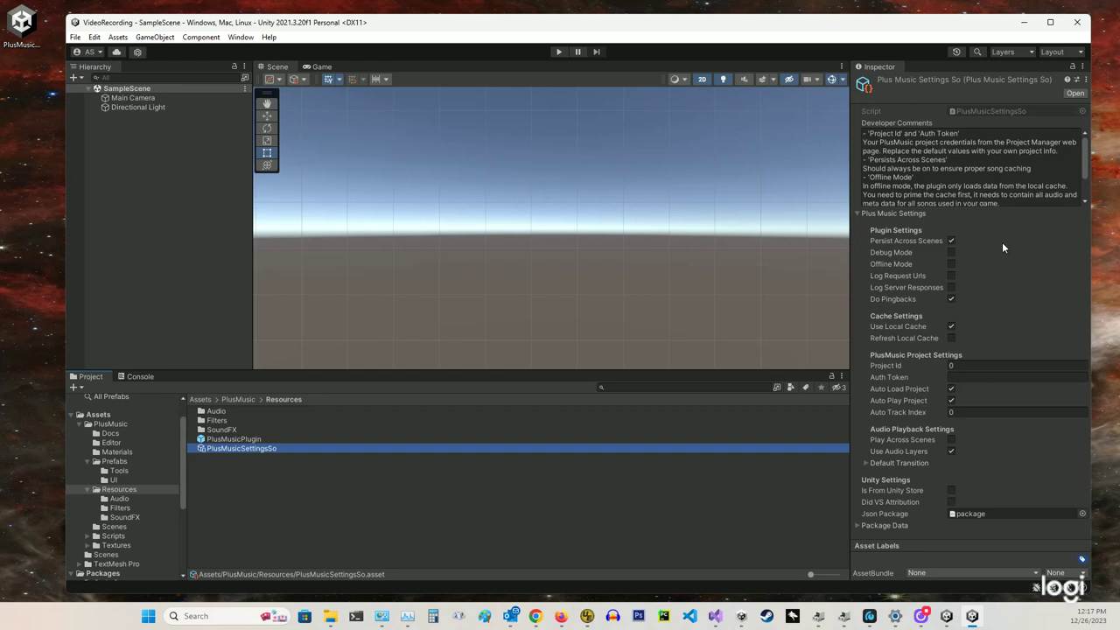
{"action": "left_click", "coordinate": [951, 252]}
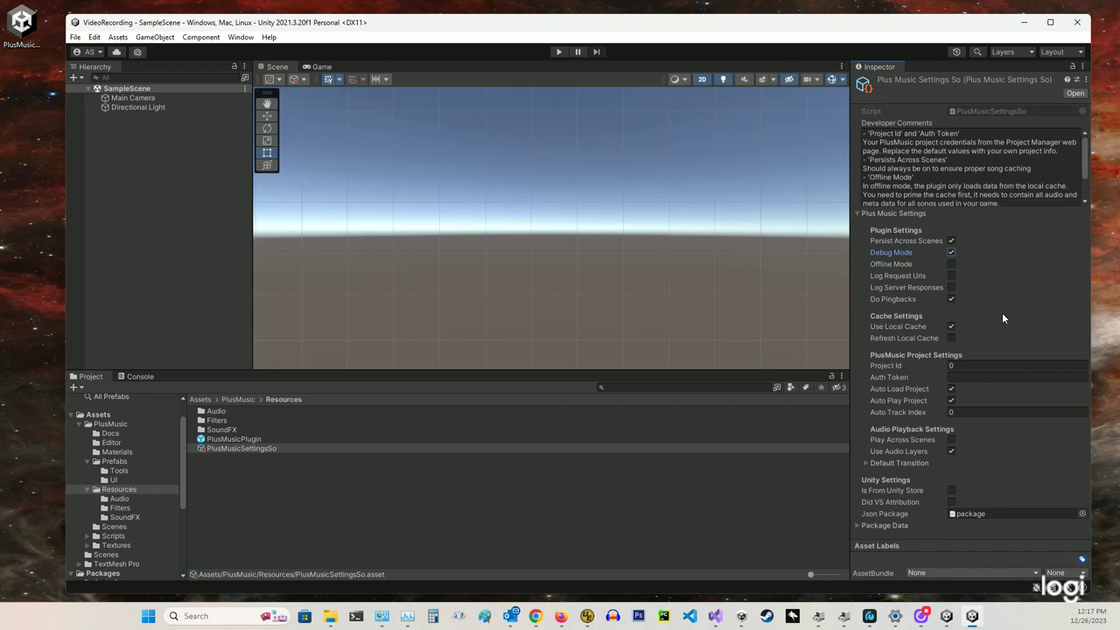
{"action": "left_click", "coordinate": [951, 299]}
Step: Test the PlusMusic plugin by running SampleScene with the console log shown, and end the play session
{"action": "mouse_move", "coordinate": [894, 381]}
{"action": "left_click", "coordinate": [137, 377]}
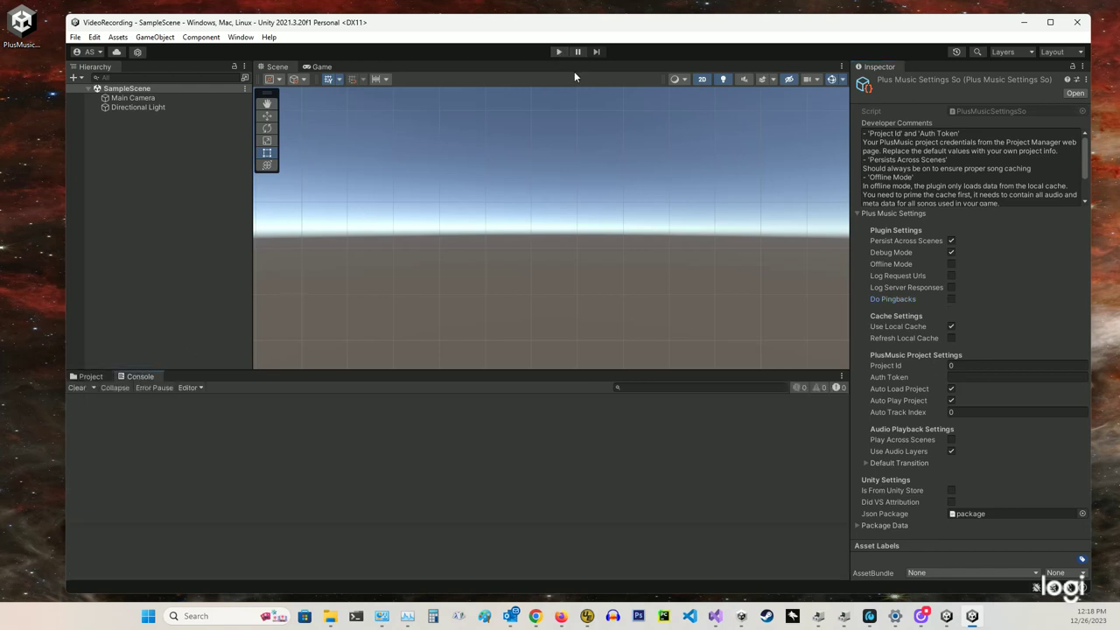
{"action": "left_click", "coordinate": [558, 51]}
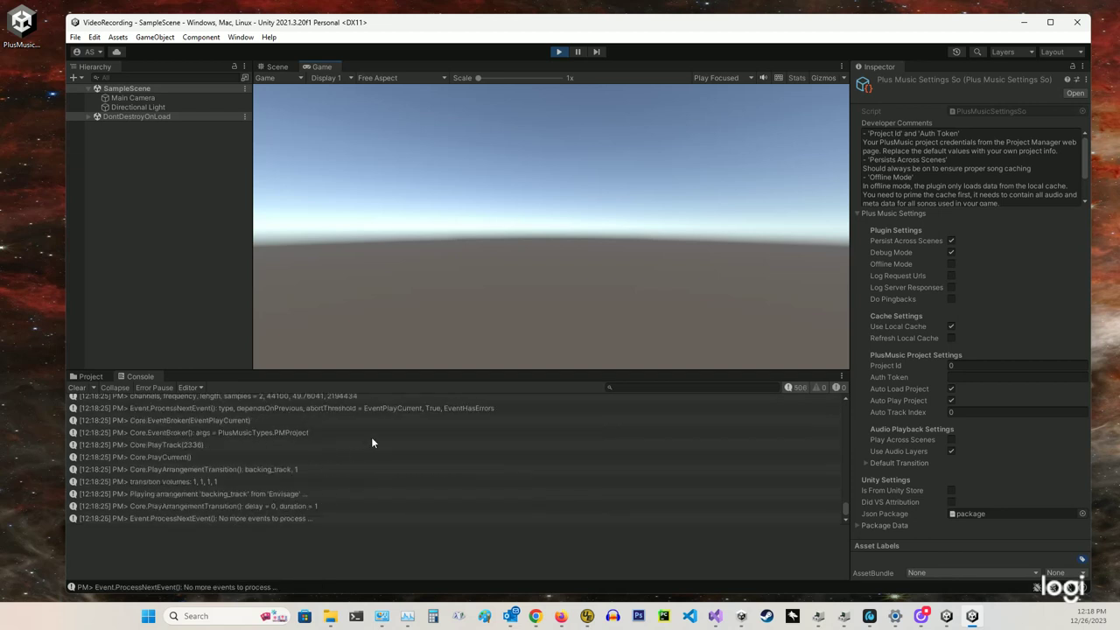
{"action": "left_click", "coordinate": [560, 52]}
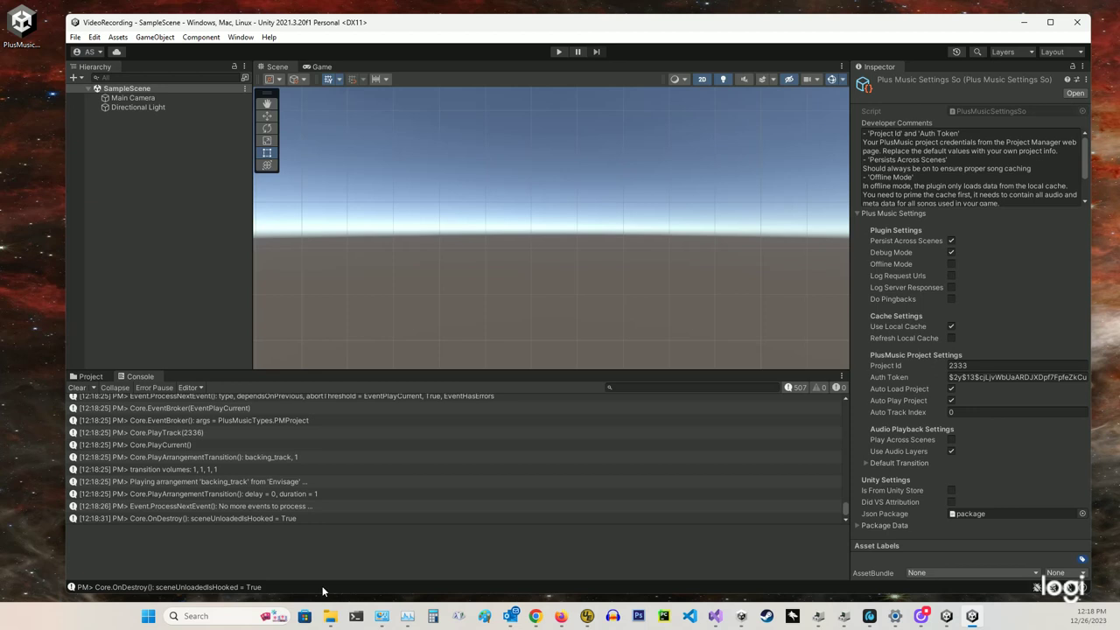
Step: Open the PlusMusic - InGame UI scene from the Scenes folder inside PlusMusic
{"action": "left_click", "coordinate": [87, 376]}
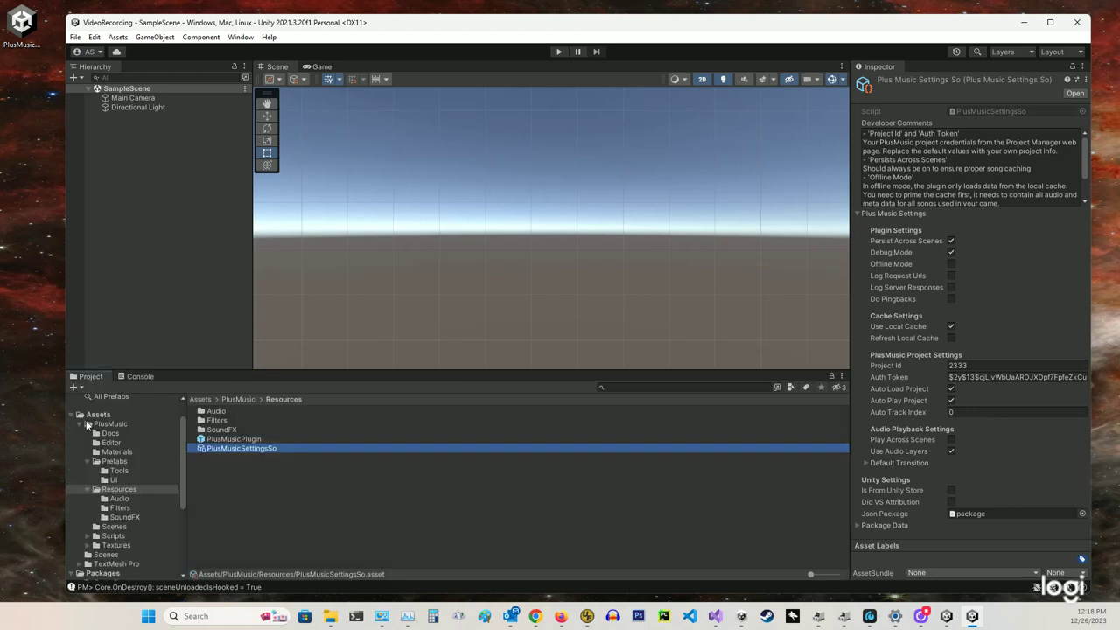
{"action": "left_click", "coordinate": [87, 461]}
{"action": "left_click", "coordinate": [87, 471]}
{"action": "left_click", "coordinate": [114, 480]}
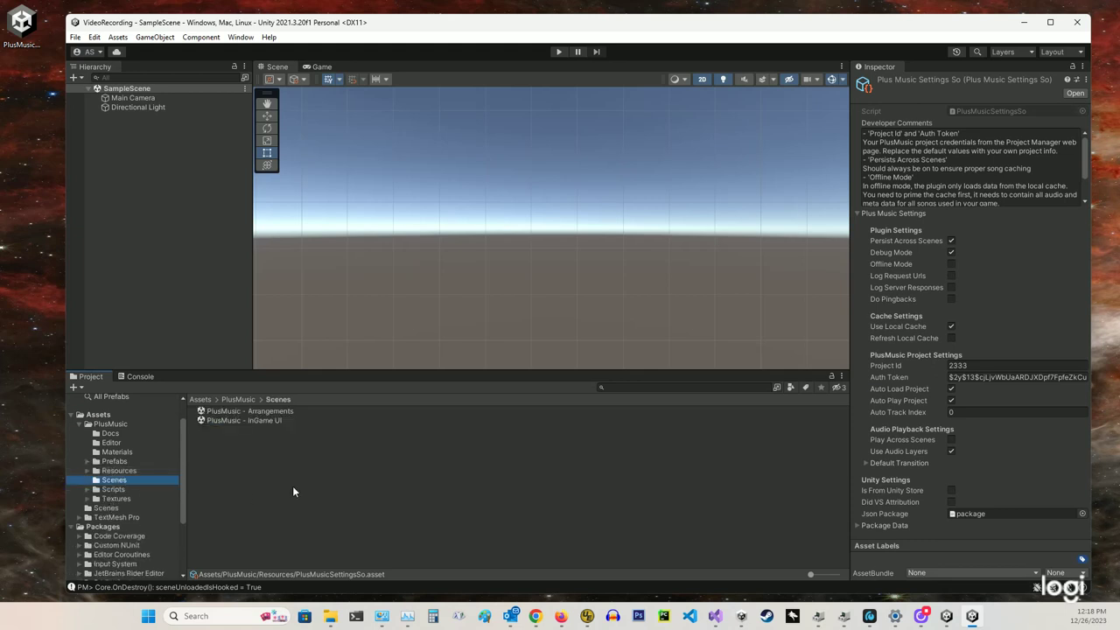
{"action": "double_click", "coordinate": [259, 419]}
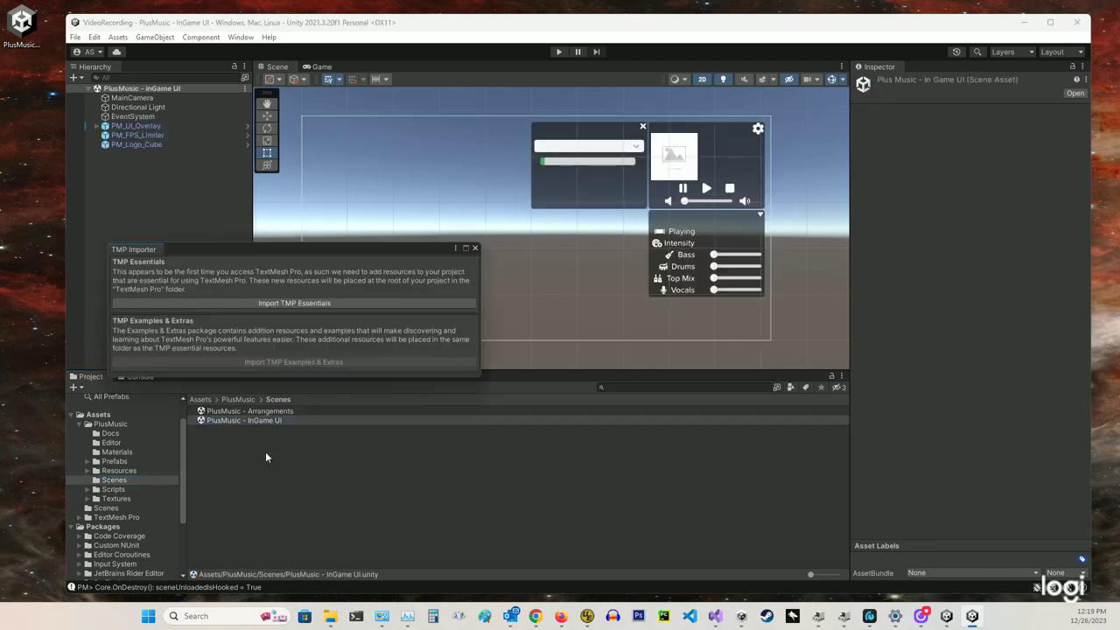
Step: Import the TMP Essentials resources for TextMesh Pro and close the importer
{"action": "left_click_drag", "start_coordinate": [184, 254], "coordinate": [190, 256]}
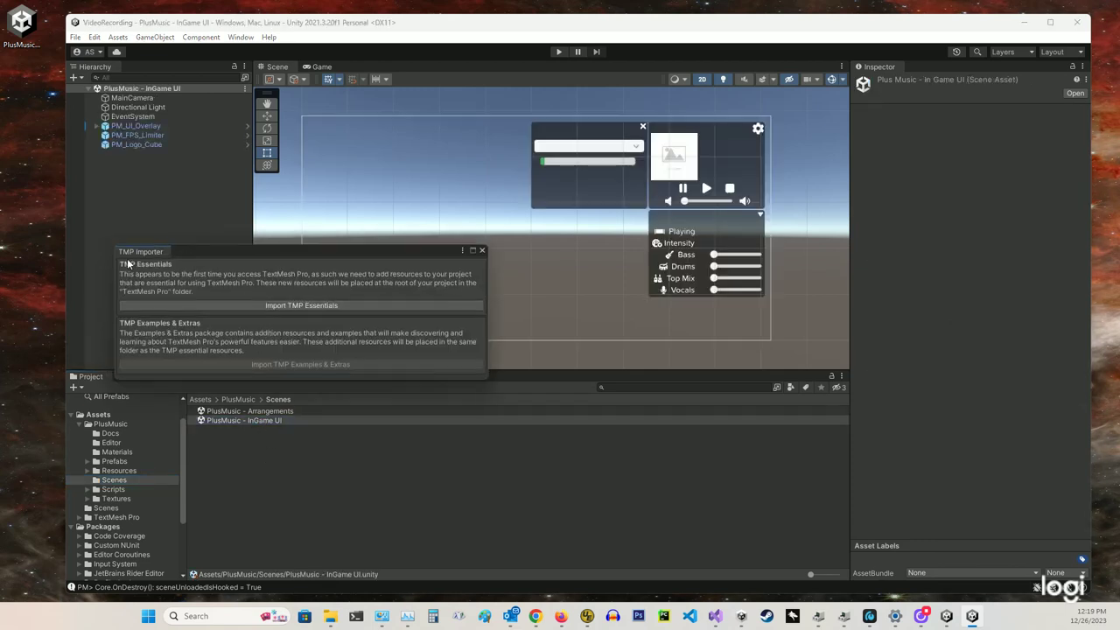
{"action": "left_click", "coordinate": [292, 306]}
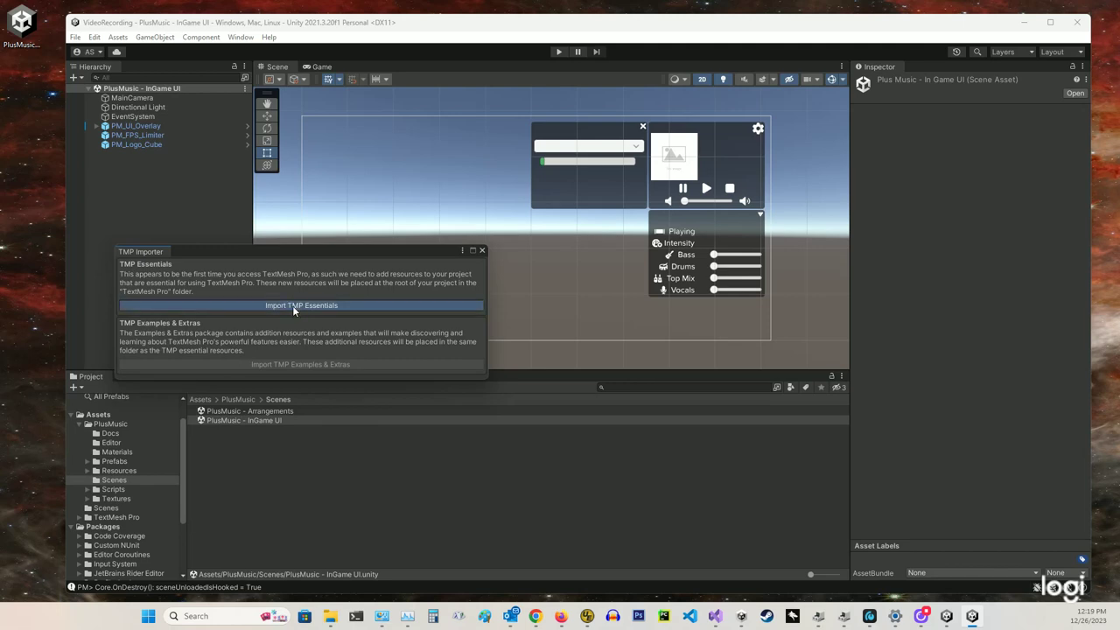
{"action": "left_click", "coordinate": [481, 250]}
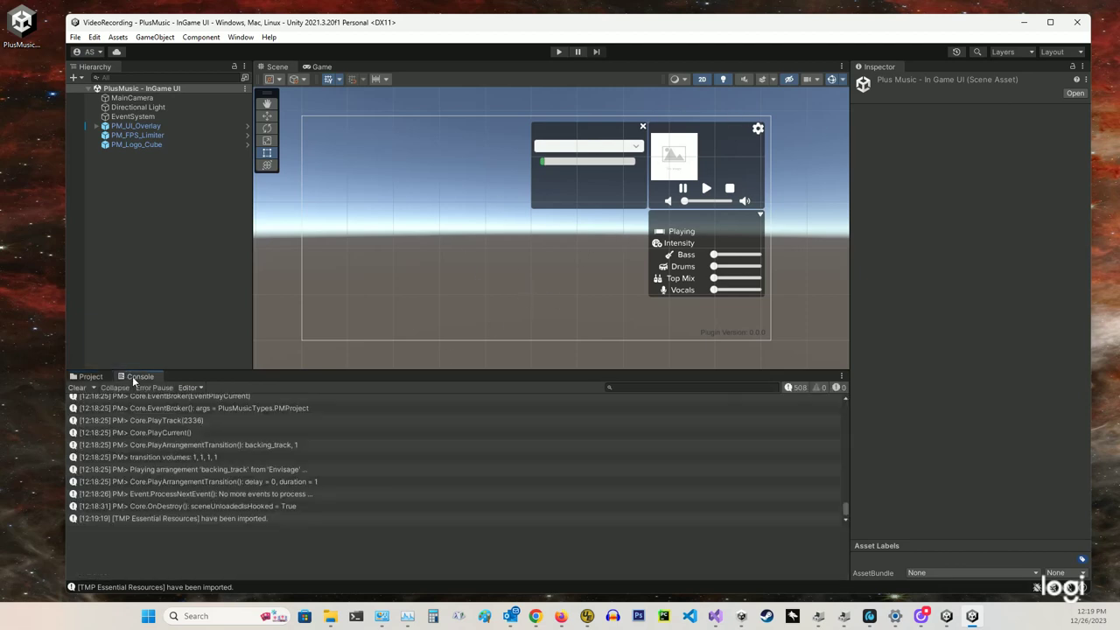
Step: Run the InGame UI scene and lower the Bass, Drums, Top Mix and Vocals levels to an intensity of about 0.24
{"action": "left_click", "coordinate": [559, 51]}
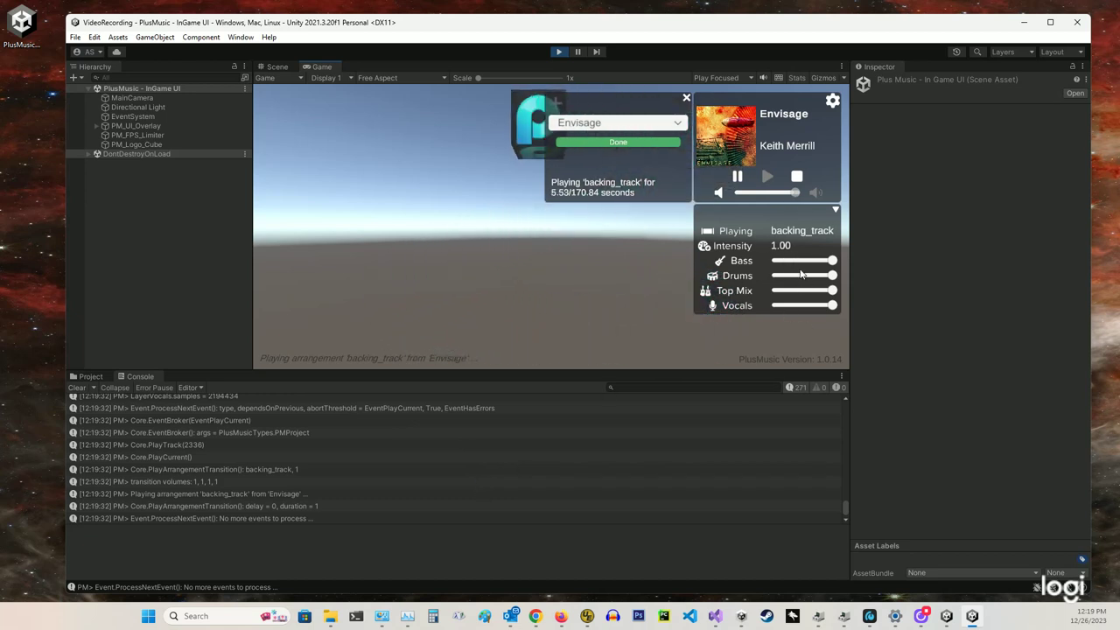
{"action": "left_click", "coordinate": [797, 263]}
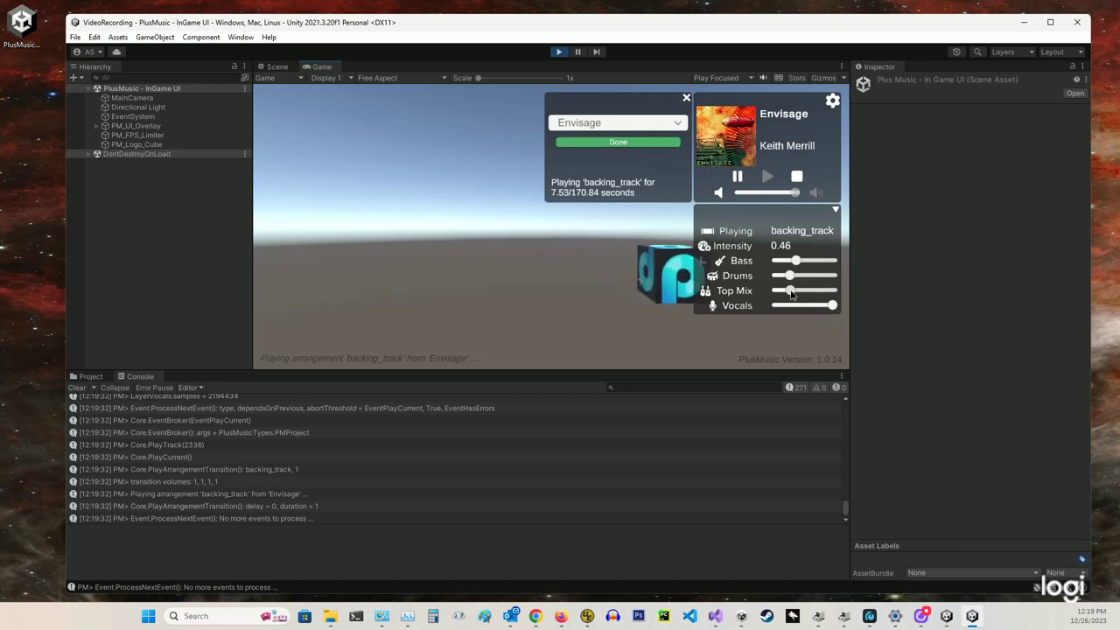
{"action": "left_click", "coordinate": [785, 306]}
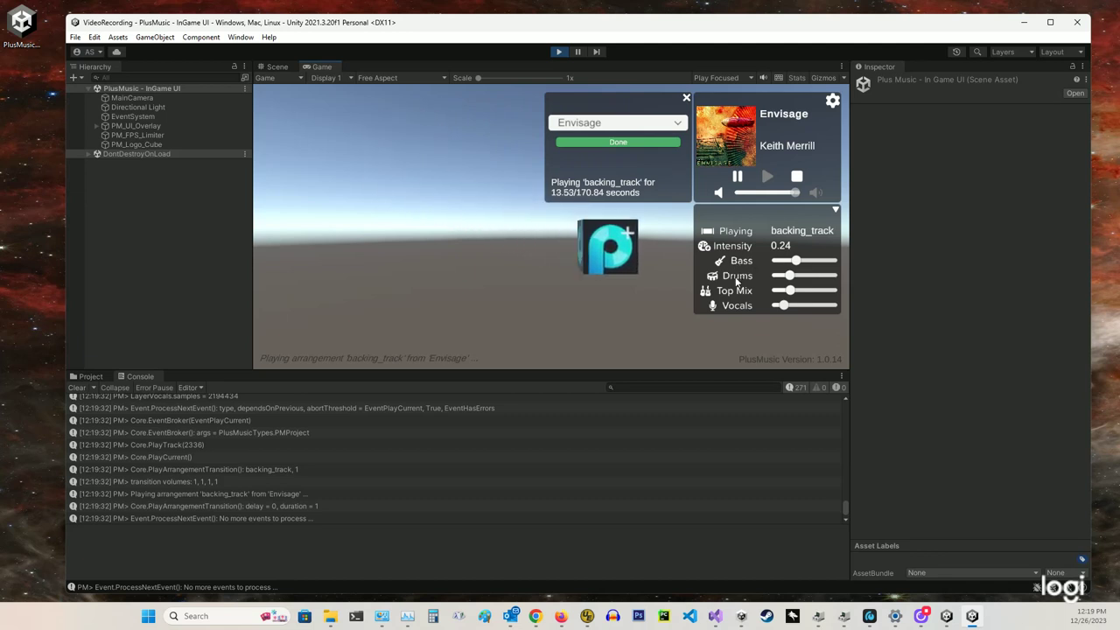
Step: Raise the Bass, Drums, Top Mix and Vocals levels in the layer mixer to an overall intensity of about 0.65
{"action": "left_click", "coordinate": [812, 260]}
{"action": "left_click", "coordinate": [812, 275]}
{"action": "left_click", "coordinate": [820, 276]}
{"action": "left_click", "coordinate": [815, 290]}
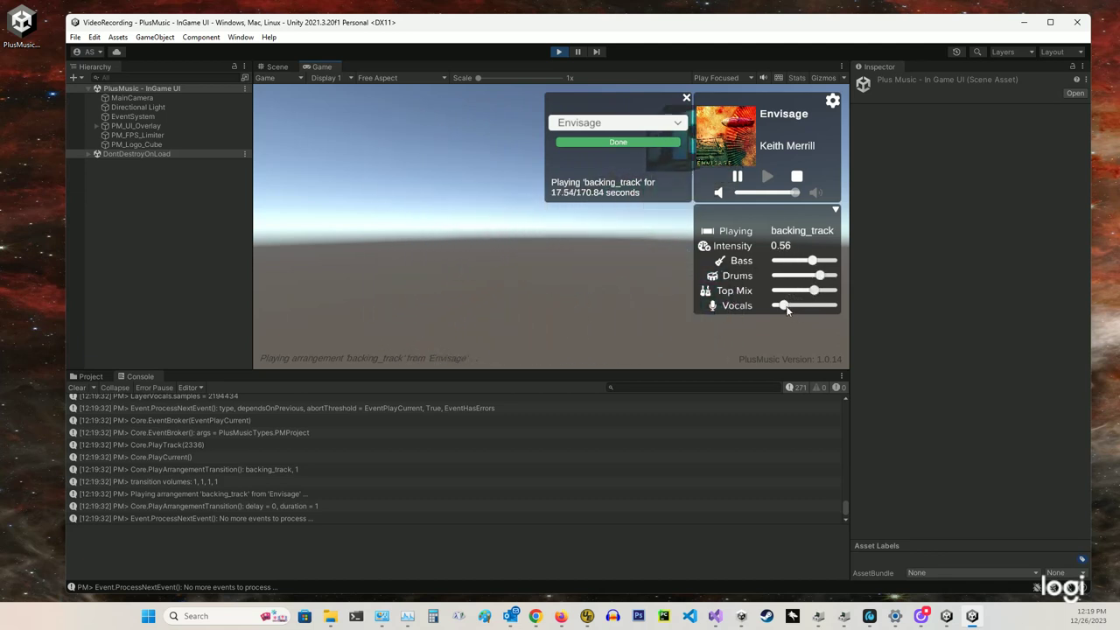
{"action": "left_click", "coordinate": [805, 306]}
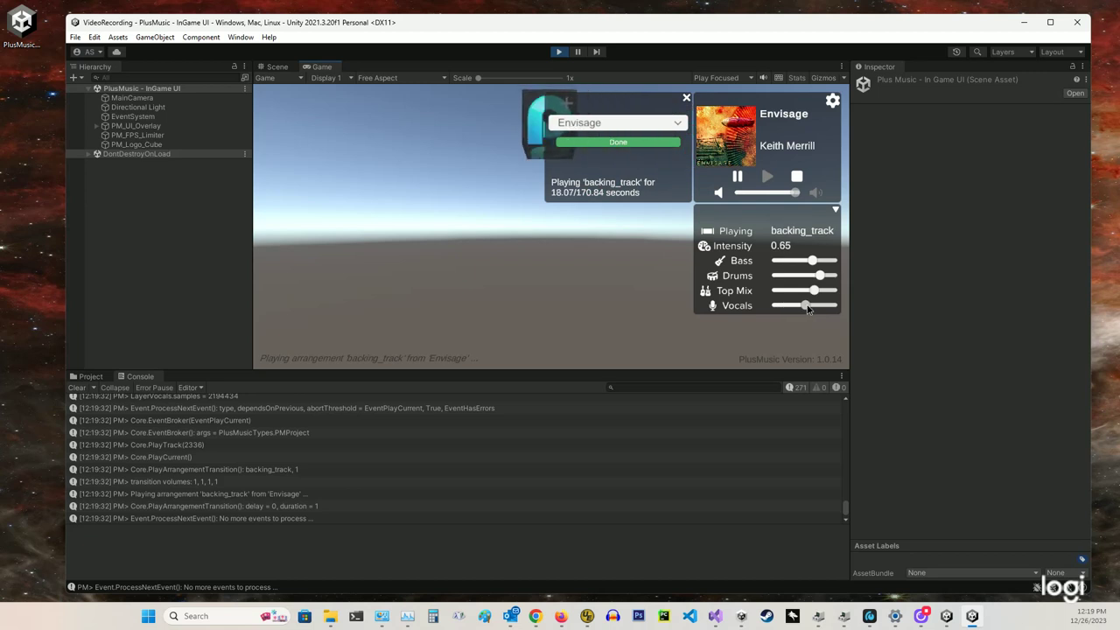
Step: Switch the track to Little Runner and isolate its Top Mix layer at full level, with Bass, Drums and Vocals at minimum
{"action": "left_click", "coordinate": [604, 124]}
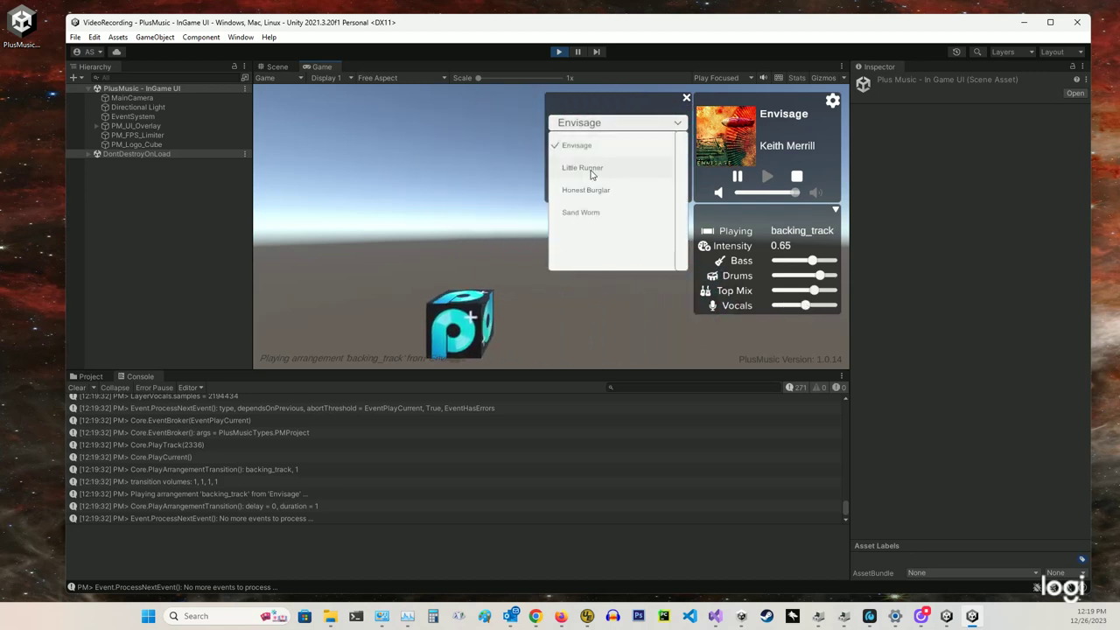
{"action": "left_click", "coordinate": [591, 167]}
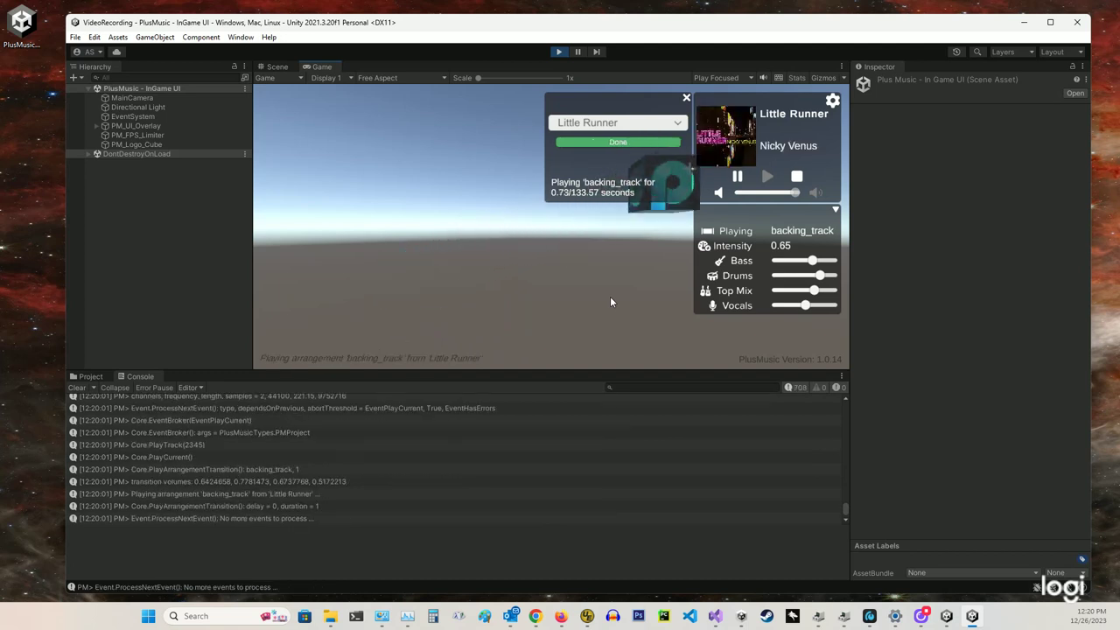
{"action": "left_click_drag", "start_coordinate": [805, 305], "coordinate": [837, 303]}
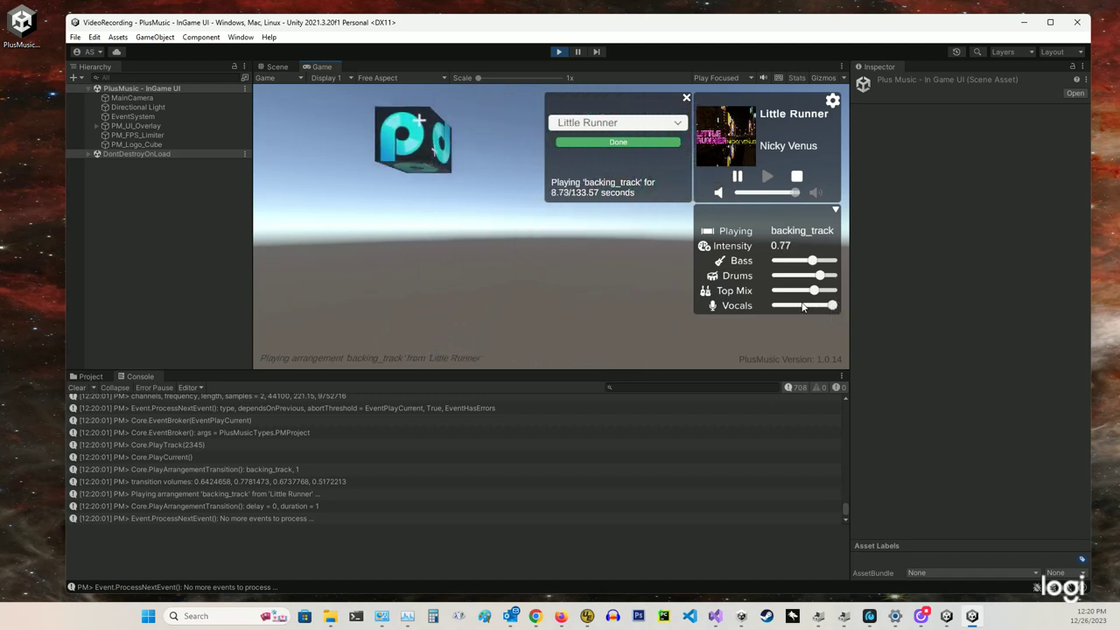
{"action": "left_click_drag", "start_coordinate": [815, 292], "coordinate": [777, 263]}
{"action": "left_click_drag", "start_coordinate": [785, 309], "coordinate": [777, 307]}
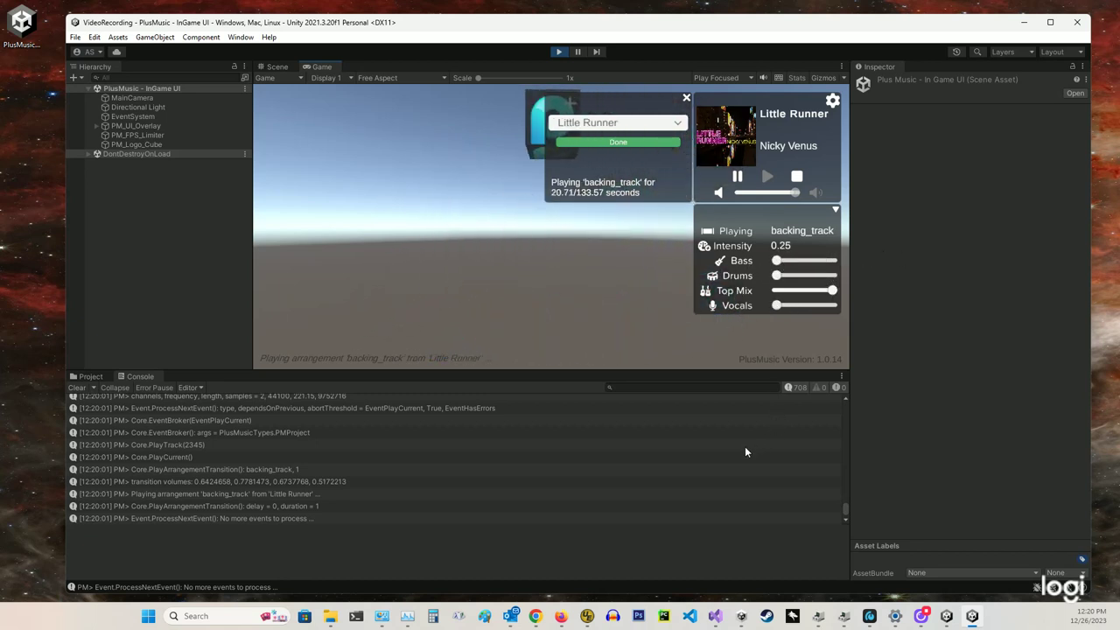
Step: Switch the playing track back to Envisage and end the play session
{"action": "left_click", "coordinate": [632, 124]}
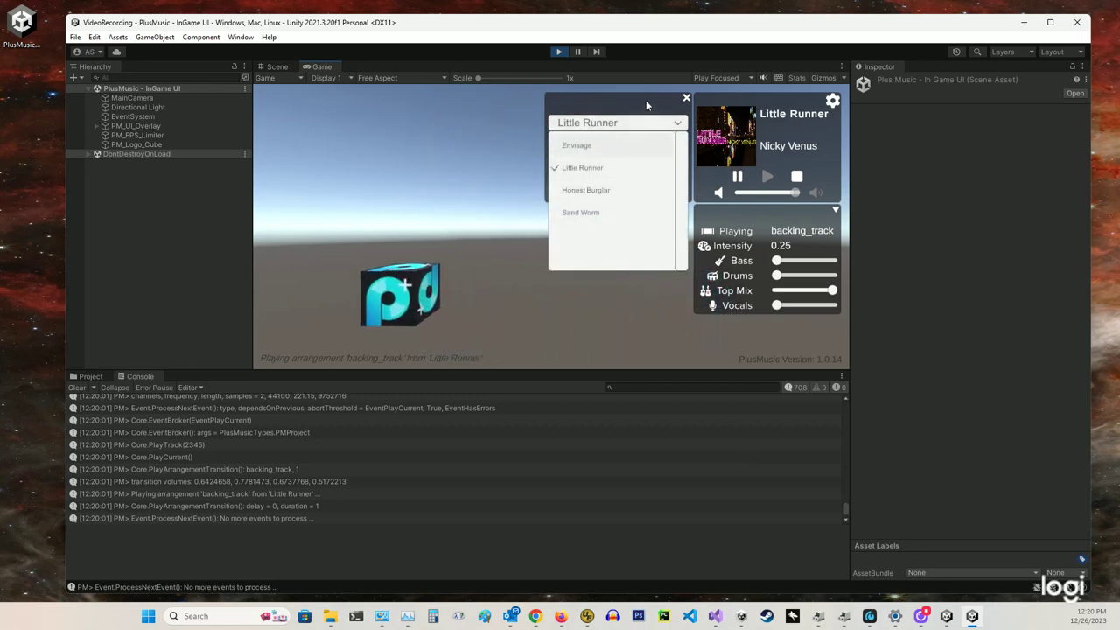
{"action": "left_click", "coordinate": [646, 100]}
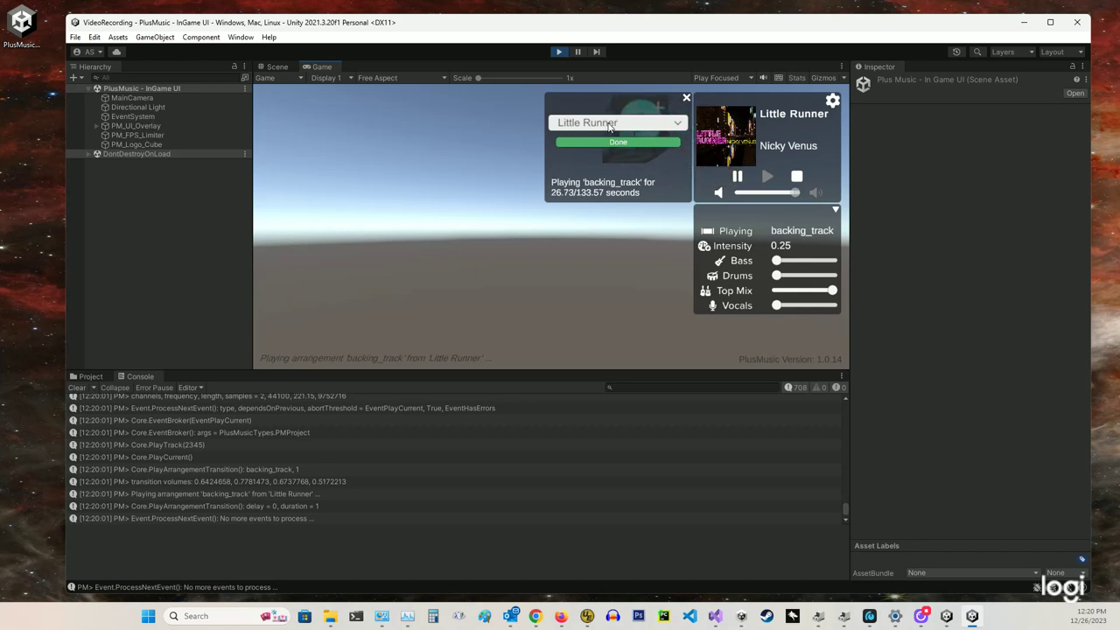
{"action": "left_click", "coordinate": [610, 124]}
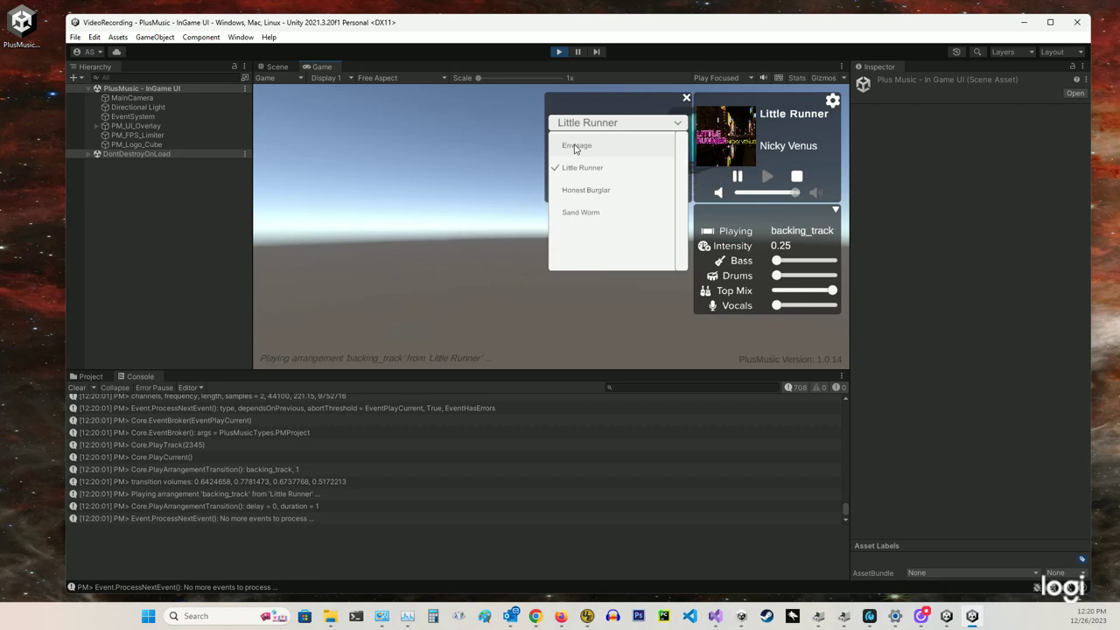
{"action": "left_click", "coordinate": [575, 147]}
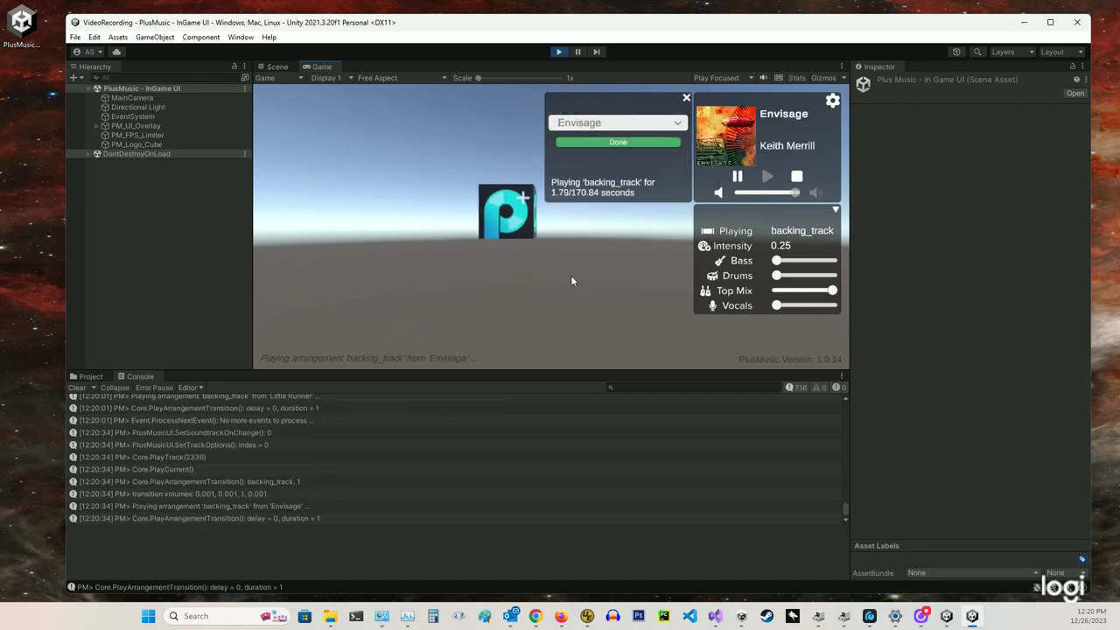
{"action": "left_click", "coordinate": [560, 52]}
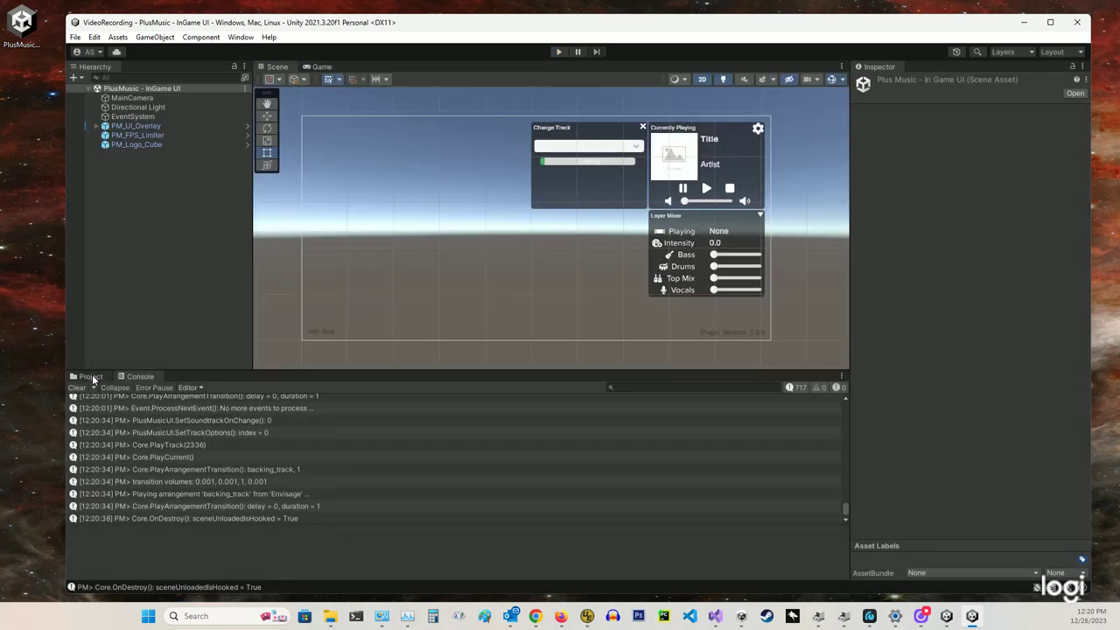
Step: Open the PlusMusic - Arrangements scene and run it with the console log shown
{"action": "left_click", "coordinate": [91, 376]}
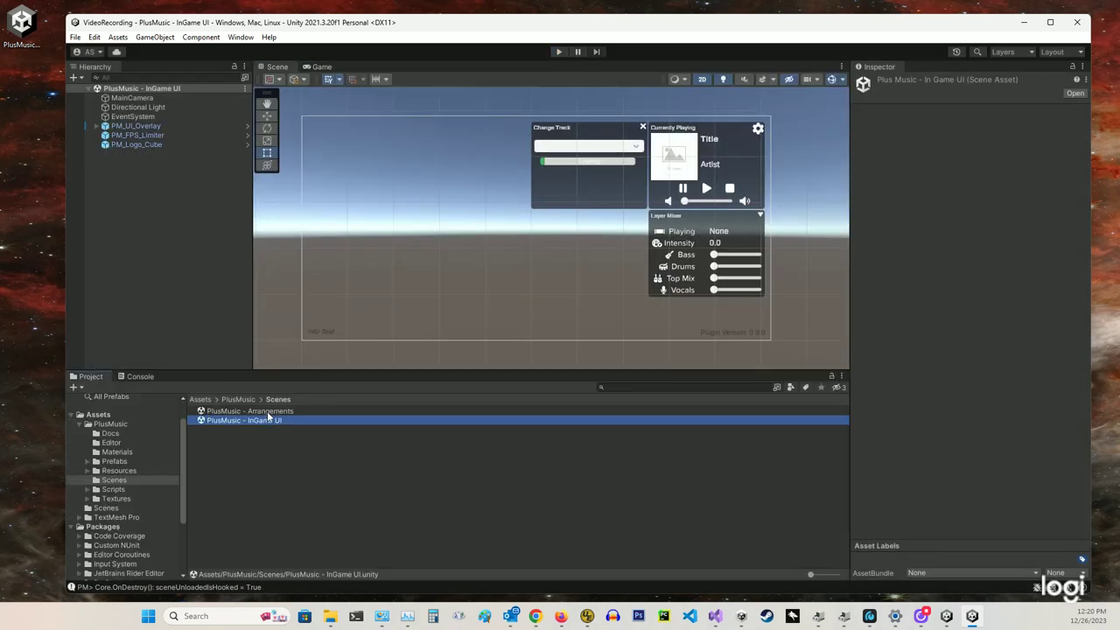
{"action": "double_click", "coordinate": [268, 412]}
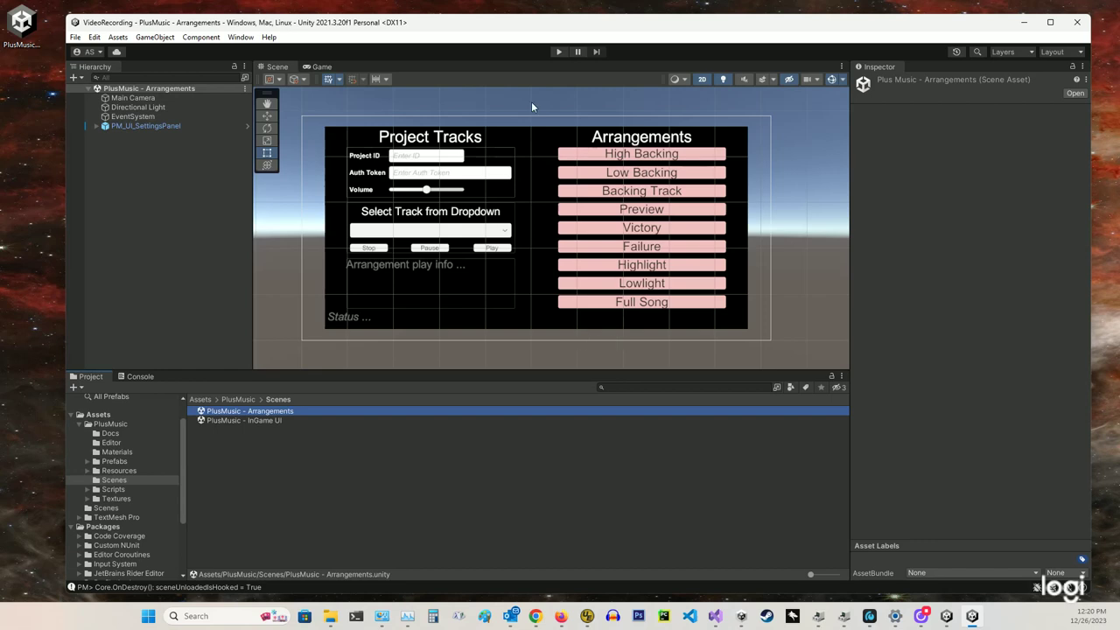
{"action": "left_click", "coordinate": [559, 52]}
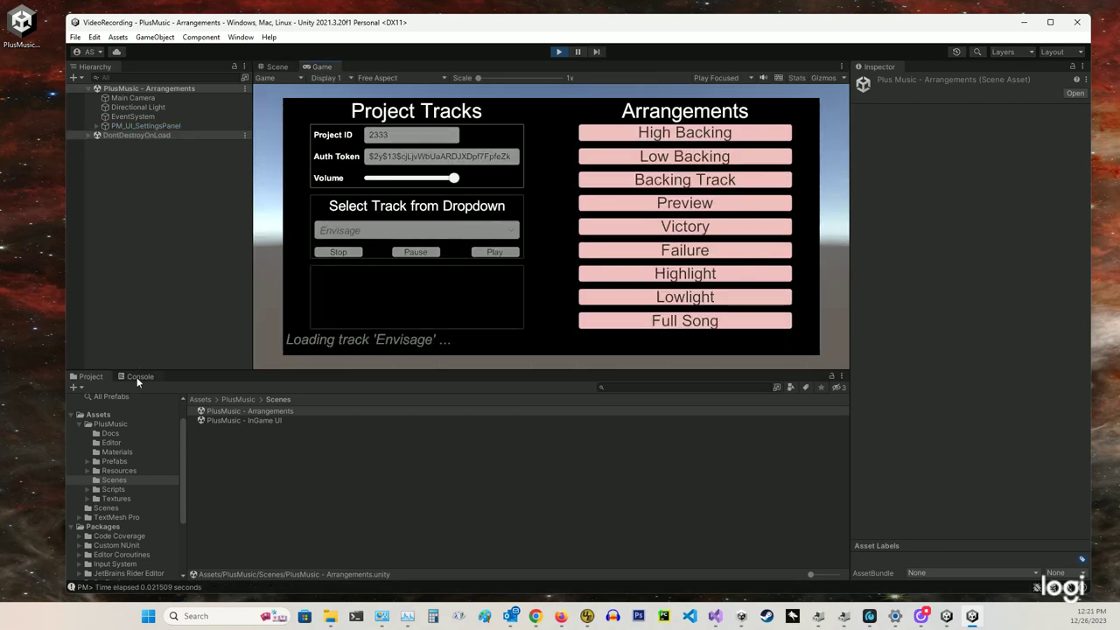
{"action": "left_click", "coordinate": [139, 378]}
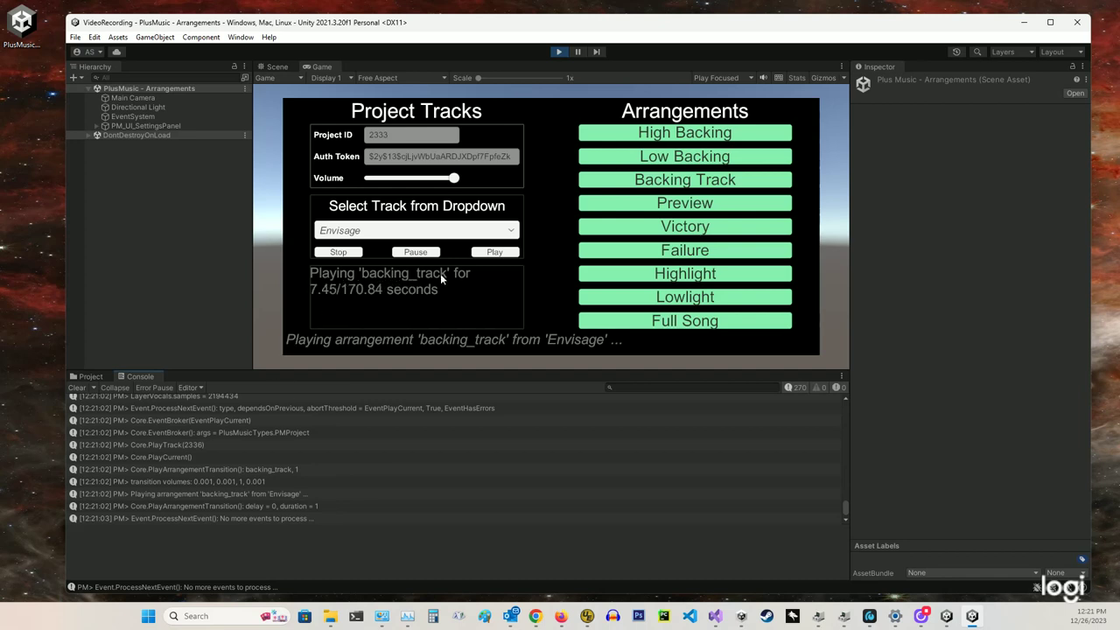
Step: Play the Victory, Failure and Highlight arrangements of the Envisage track in turn
{"action": "left_click", "coordinate": [687, 230]}
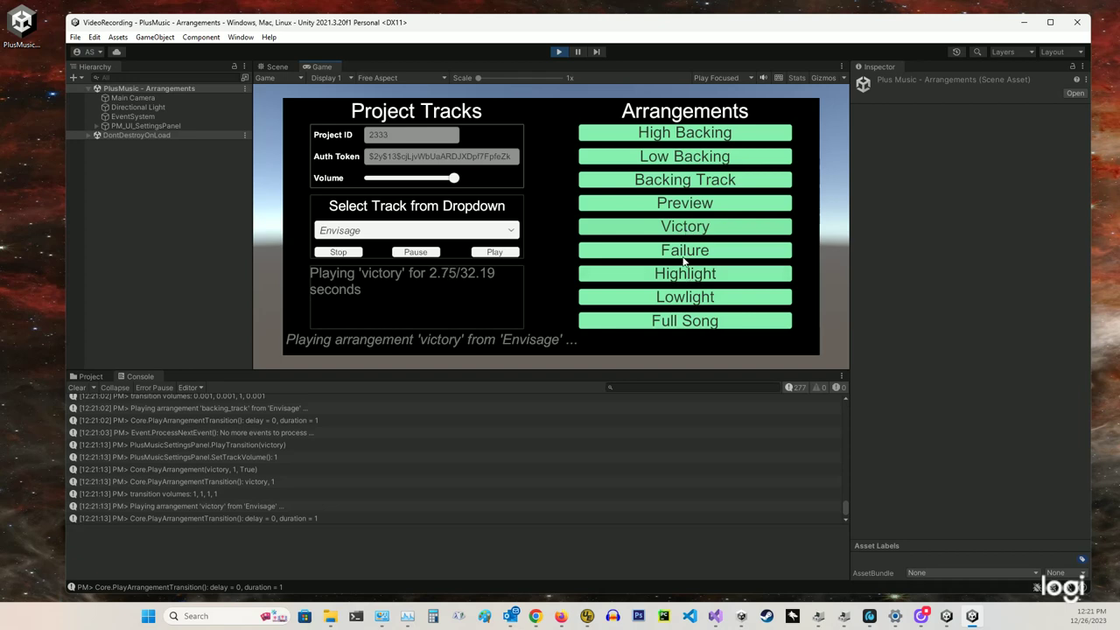
{"action": "left_click", "coordinate": [685, 252]}
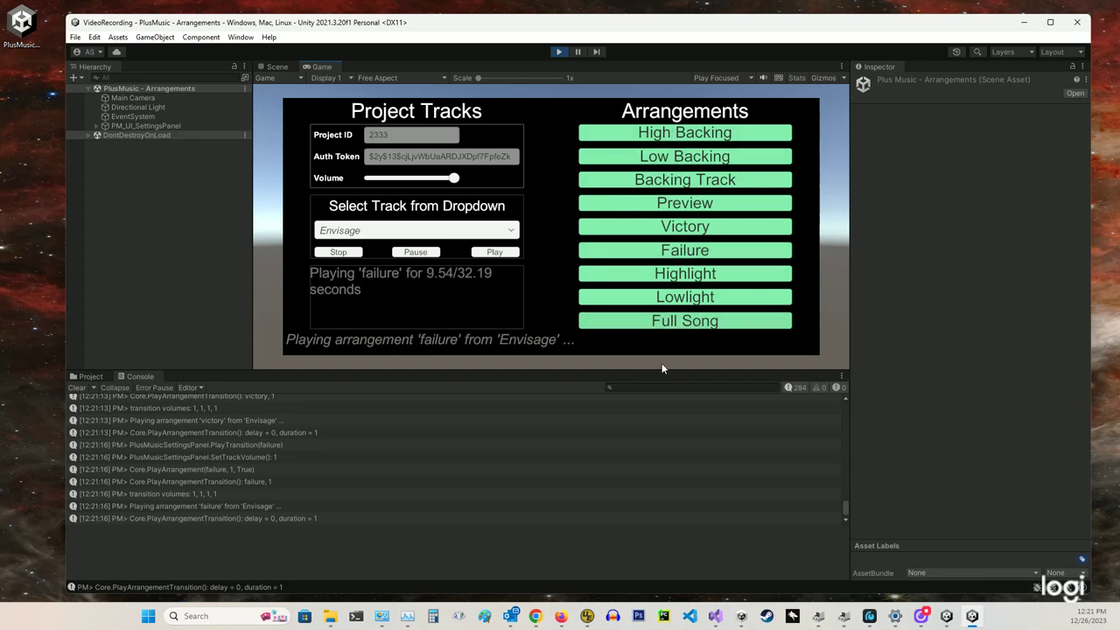
{"action": "left_click", "coordinate": [685, 275]}
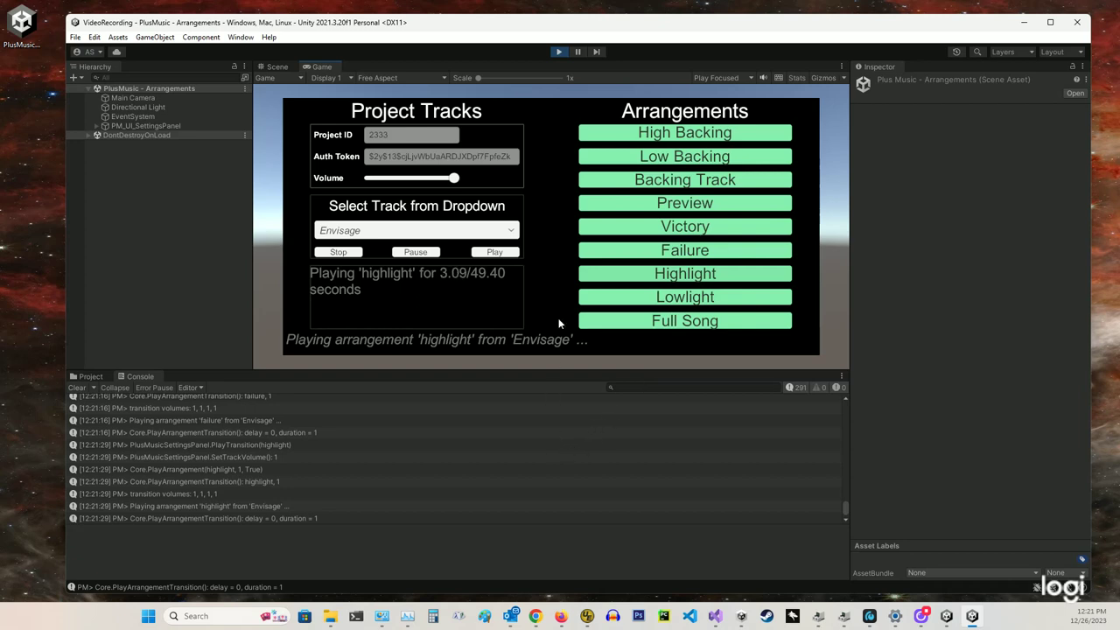
Step: End the play session and open SampleScene from the project's Assets > Scenes folder
{"action": "left_click", "coordinate": [560, 53]}
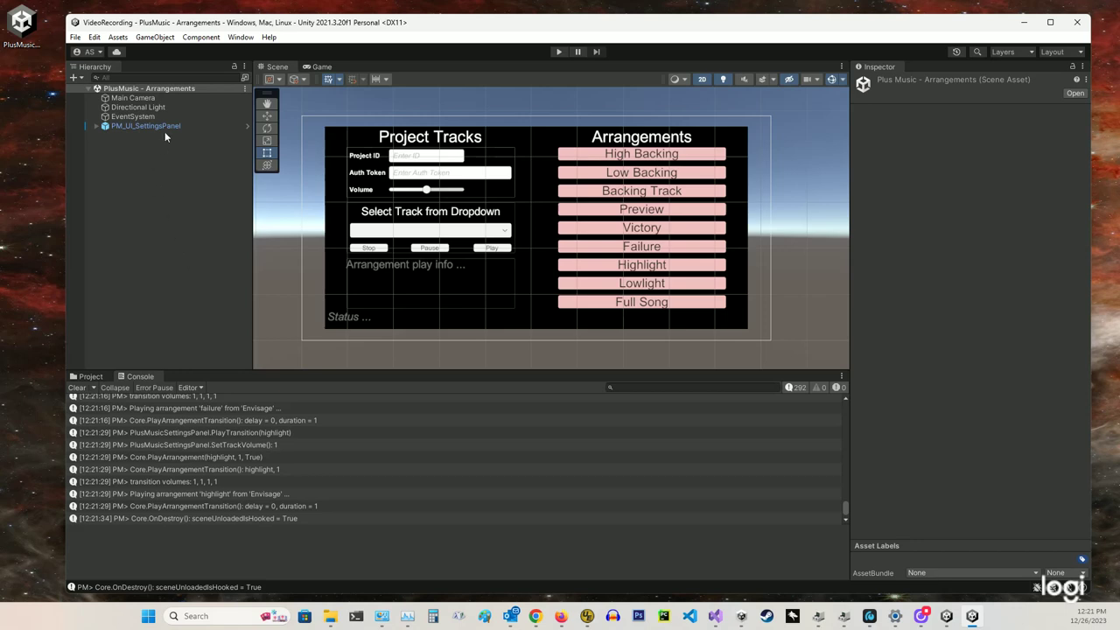
{"action": "left_click", "coordinate": [88, 376]}
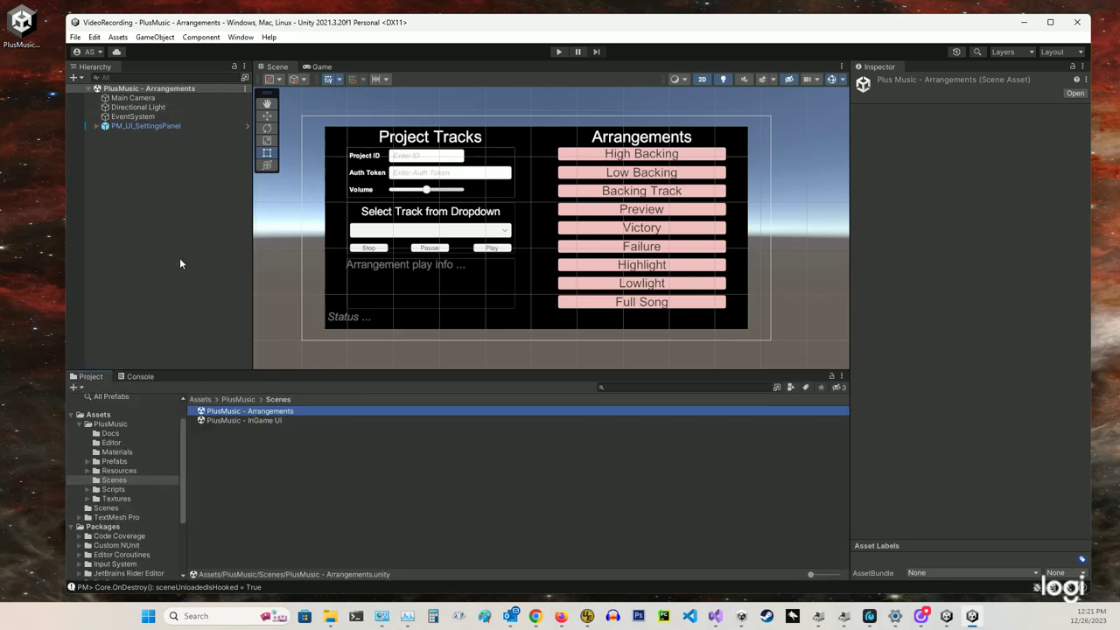
{"action": "left_click", "coordinate": [105, 508]}
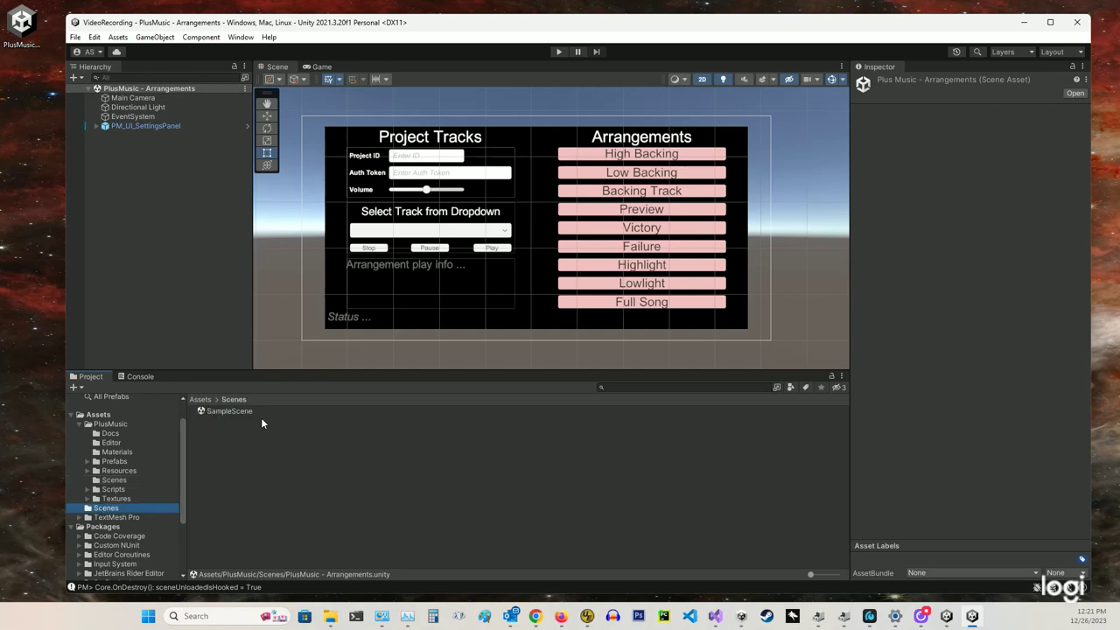
{"action": "double_click", "coordinate": [230, 411]}
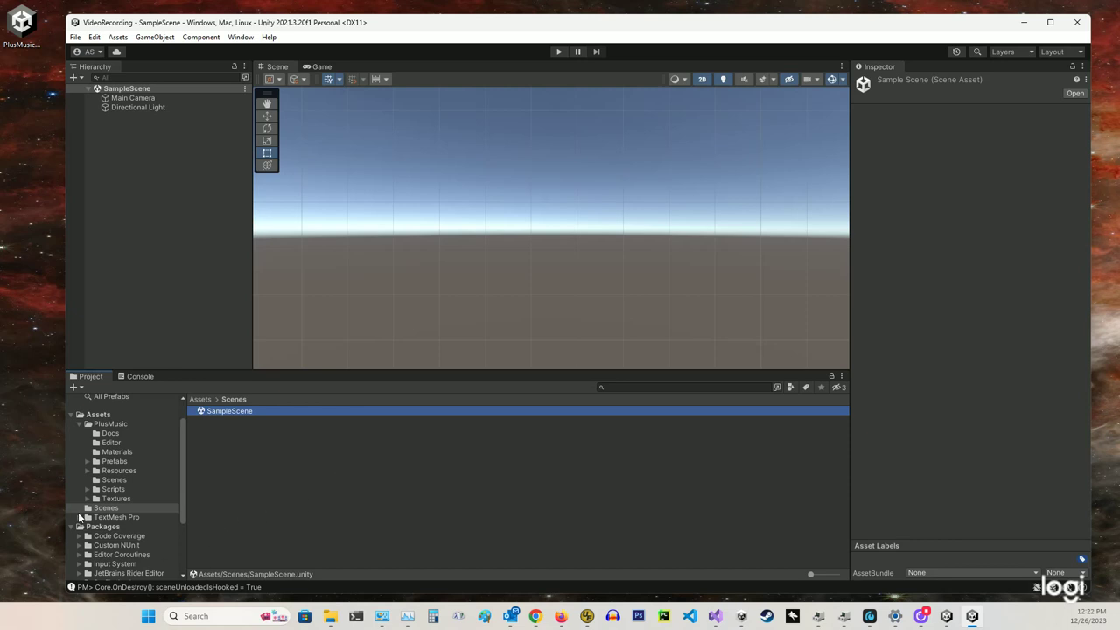
Step: Turn off Auto Play Project in the PlusMusicSettingsSo asset in the PlusMusic Resources folder
{"action": "left_click", "coordinate": [95, 473]}
{"action": "left_click", "coordinate": [87, 471]}
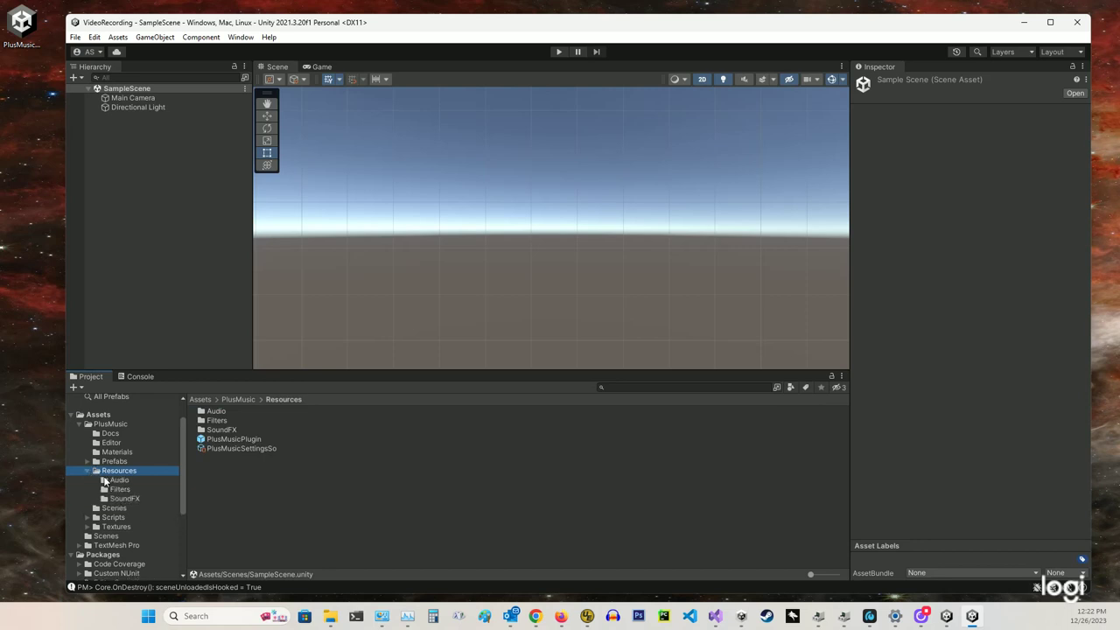
{"action": "left_click", "coordinate": [245, 449]}
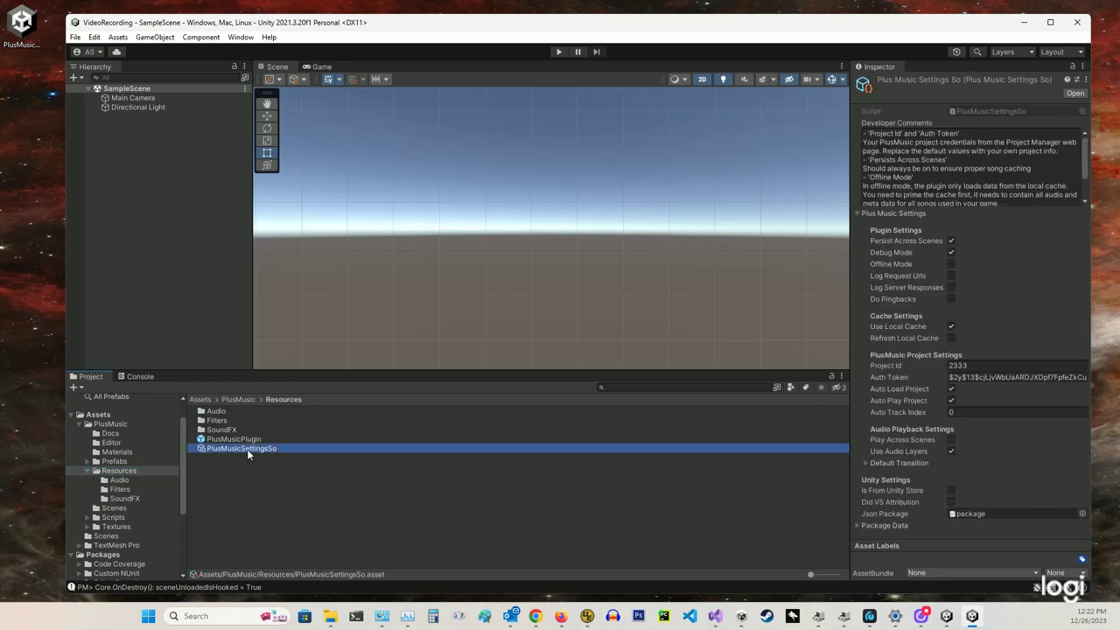
{"action": "left_click", "coordinate": [952, 401]}
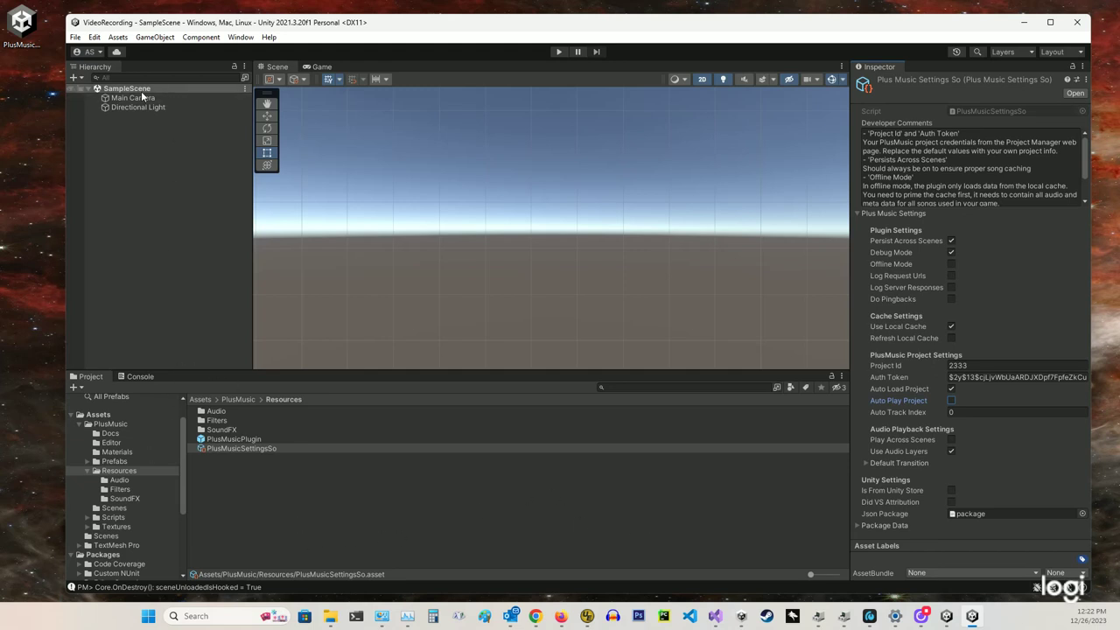
Step: Add the PM_LoadTrack prefab from the PlusMusic Prefabs folder to the SampleScene hierarchy
{"action": "left_click", "coordinate": [98, 462]}
{"action": "left_click", "coordinate": [88, 461]}
{"action": "left_click", "coordinate": [206, 441]}
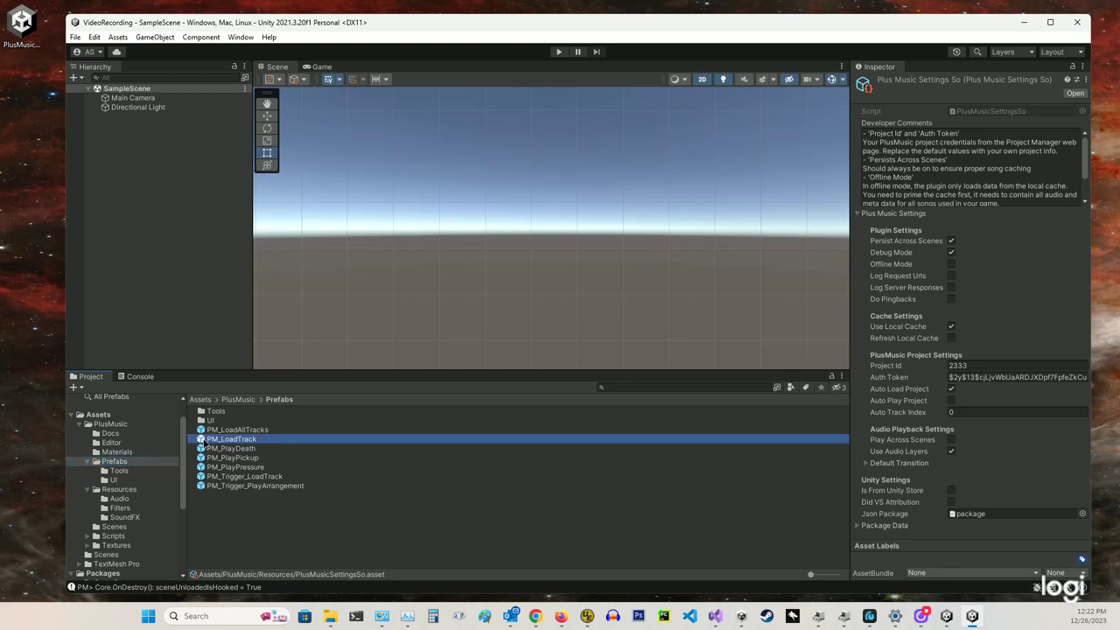
{"action": "left_click_drag", "start_coordinate": [200, 439], "coordinate": [157, 219]}
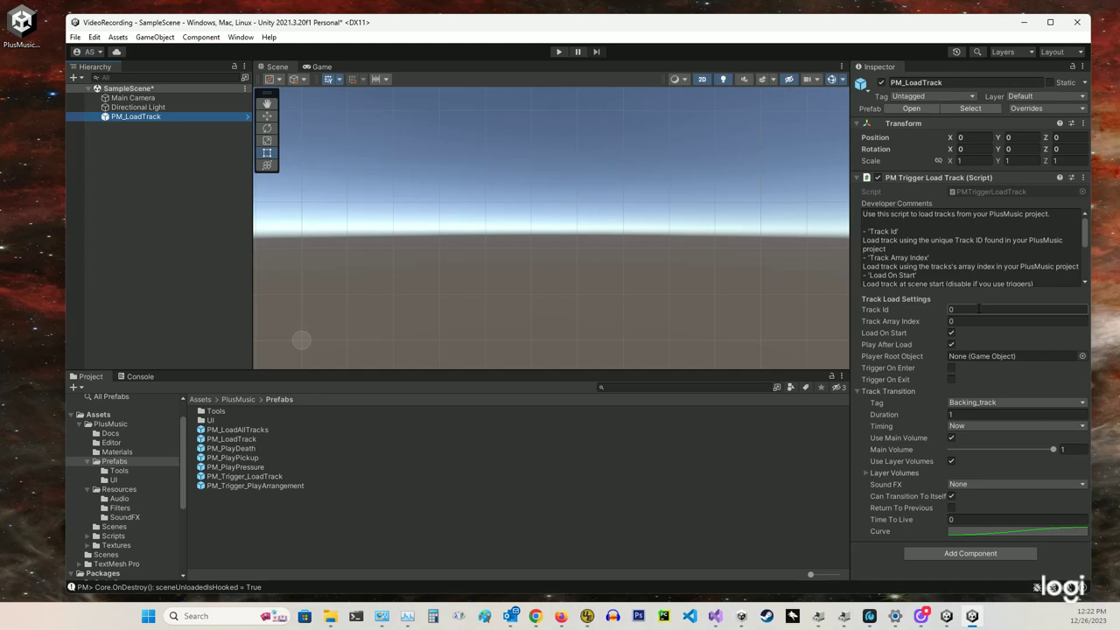
Step: Set the Track Array Index of the PM_LoadTrack object to 1
{"action": "left_click", "coordinate": [967, 323]}
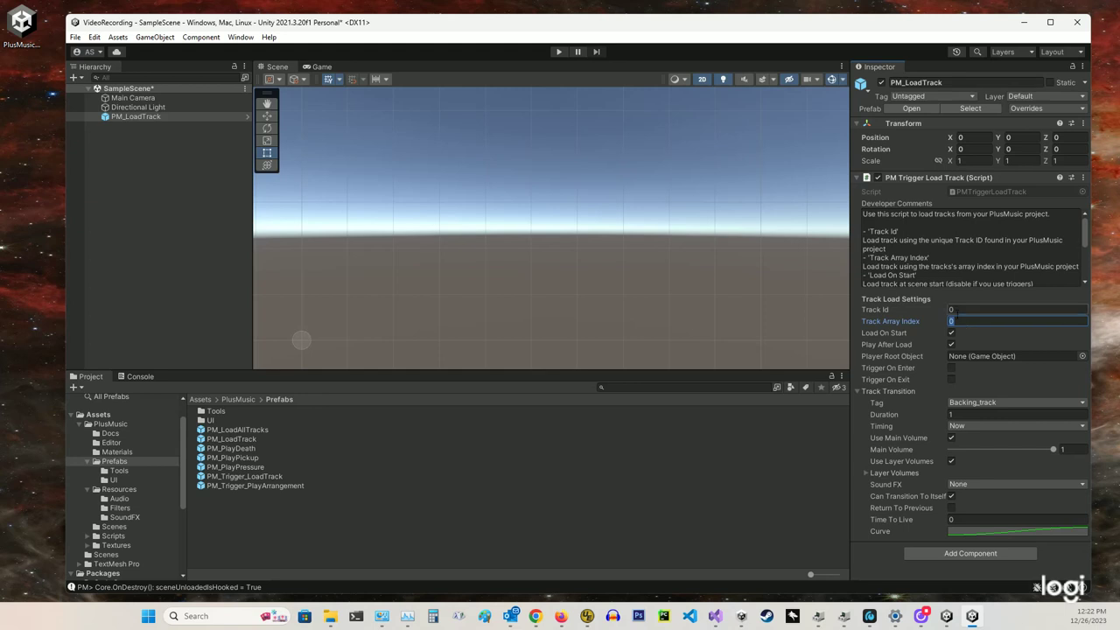
{"action": "type", "text": "1"}
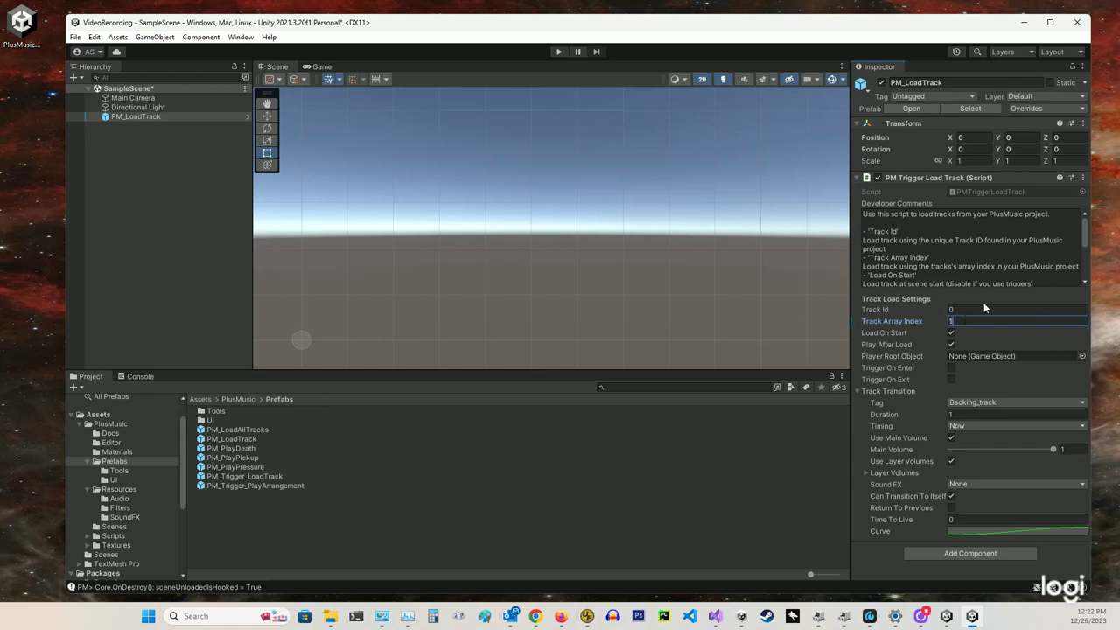
{"action": "left_click", "coordinate": [981, 320]}
Step: Save SampleScene and test it in play mode, checking the console entry for the arrangement being played
{"action": "left_click", "coordinate": [138, 377]}
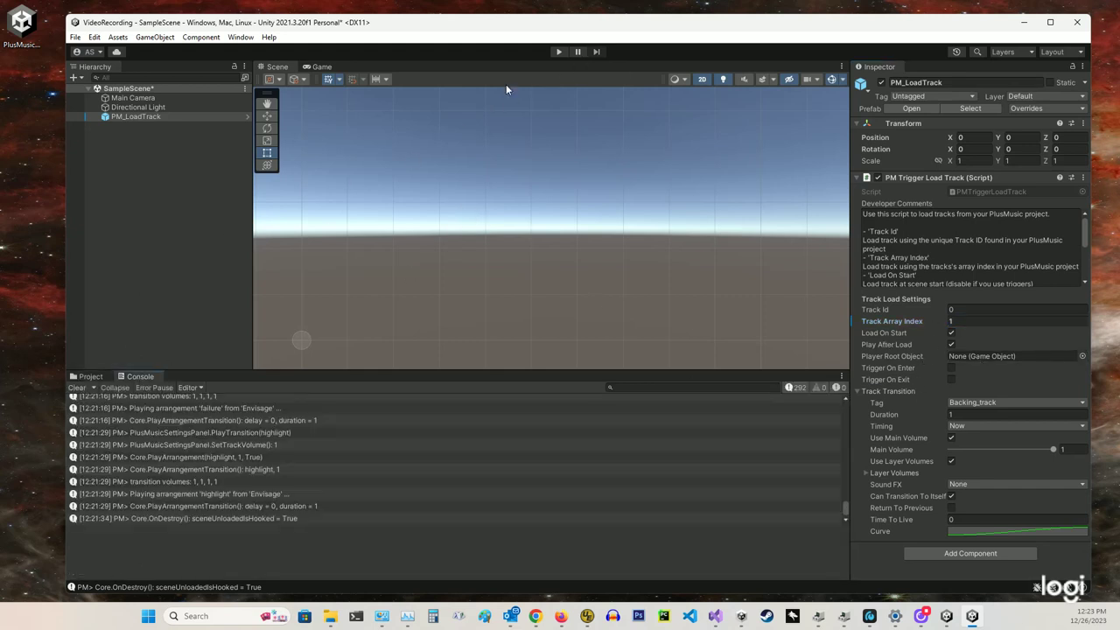
{"action": "left_click", "coordinate": [149, 225]}
{"action": "key", "text": "ctrl+s"}
{"action": "left_click", "coordinate": [560, 53]}
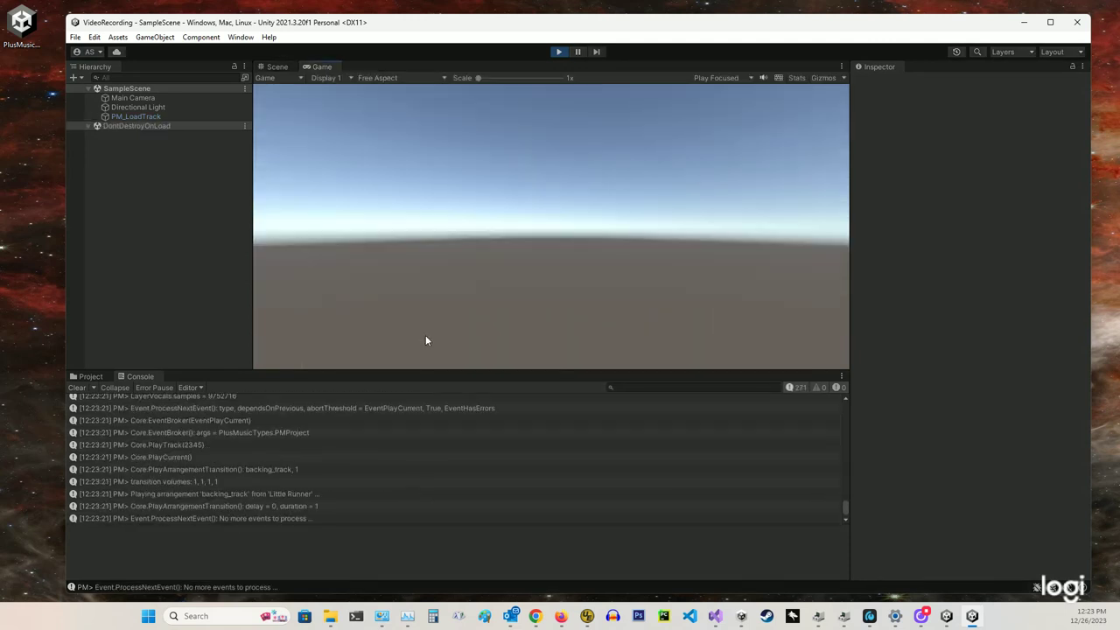
{"action": "left_click", "coordinate": [328, 494]}
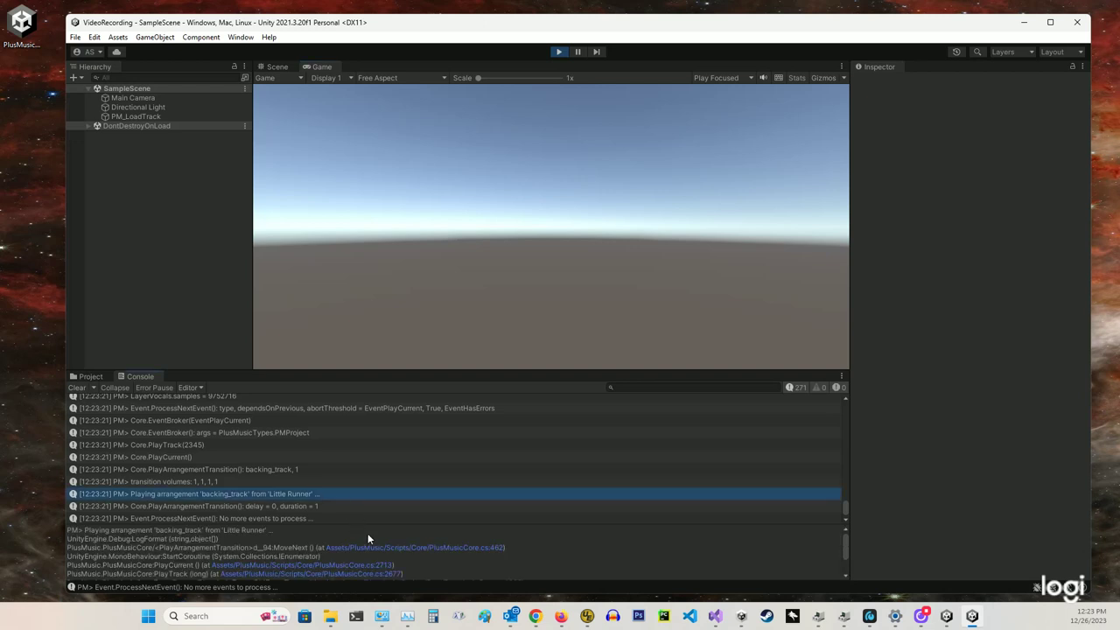
{"action": "left_click", "coordinate": [560, 51]}
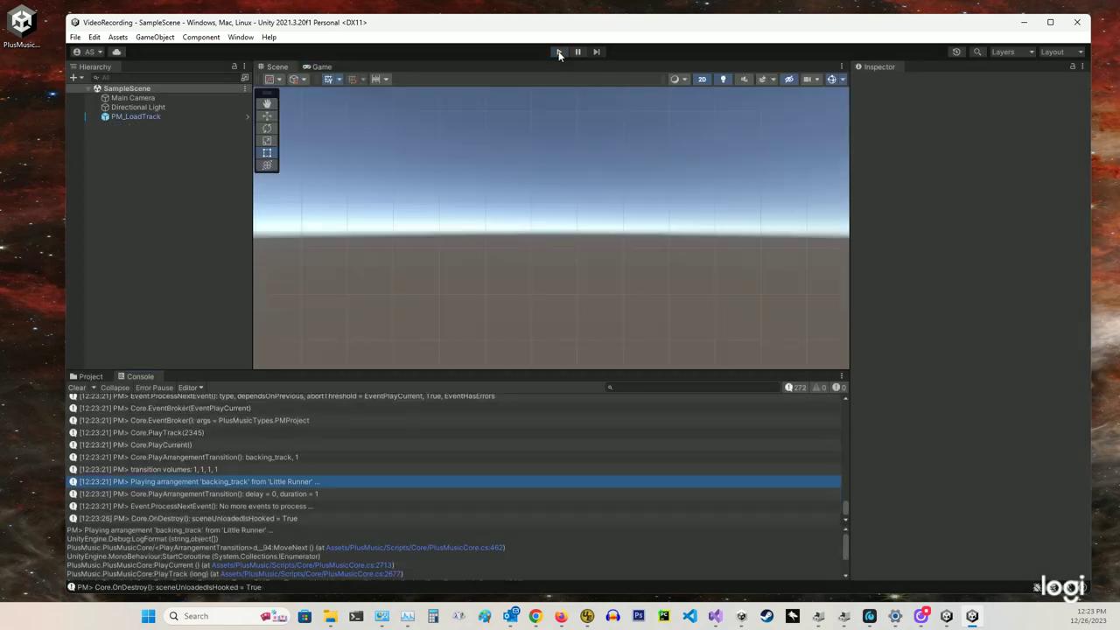
Step: Review the PlusMusicSettingsSo project settings and the track load settings of the scene's PM_LoadTrack object
{"action": "left_click", "coordinate": [91, 376]}
{"action": "left_click", "coordinate": [117, 489]}
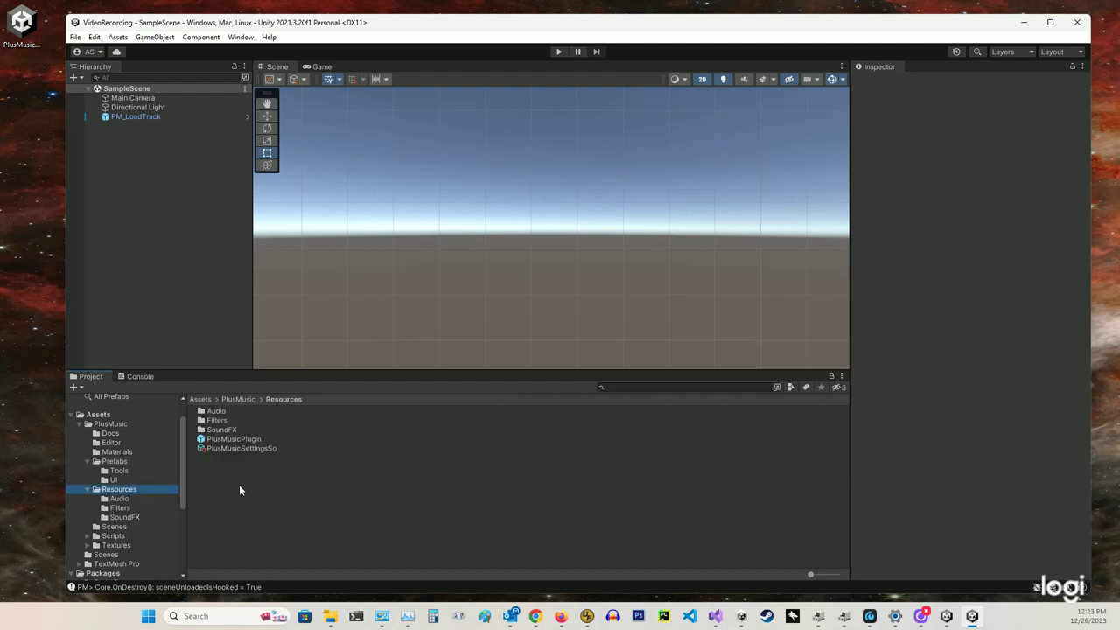
{"action": "left_click", "coordinate": [245, 449]}
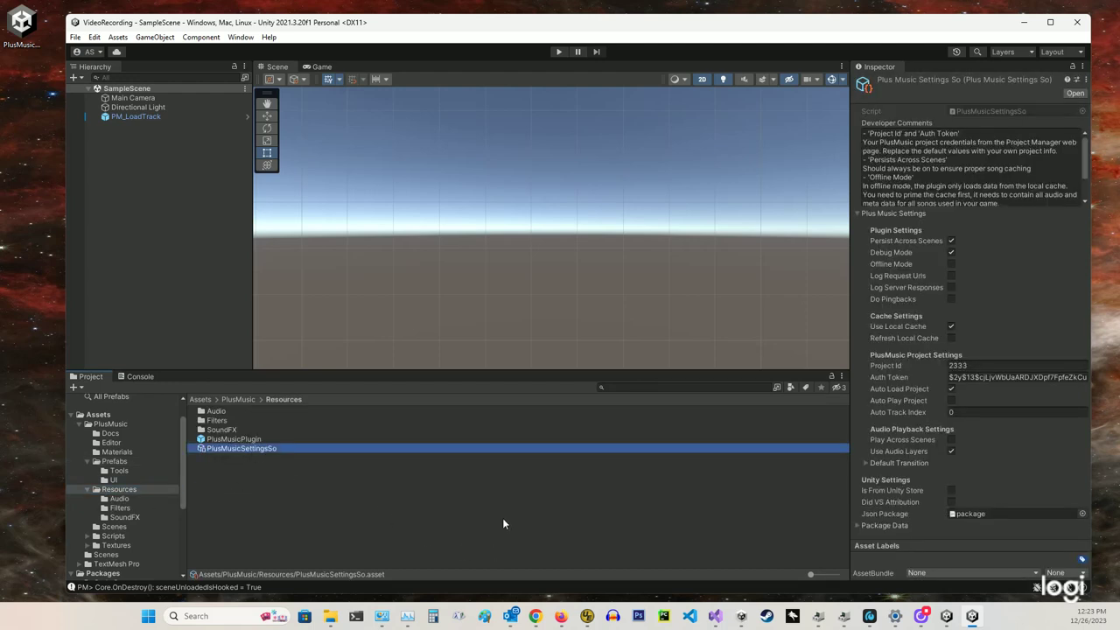
{"action": "left_click", "coordinate": [171, 116]}
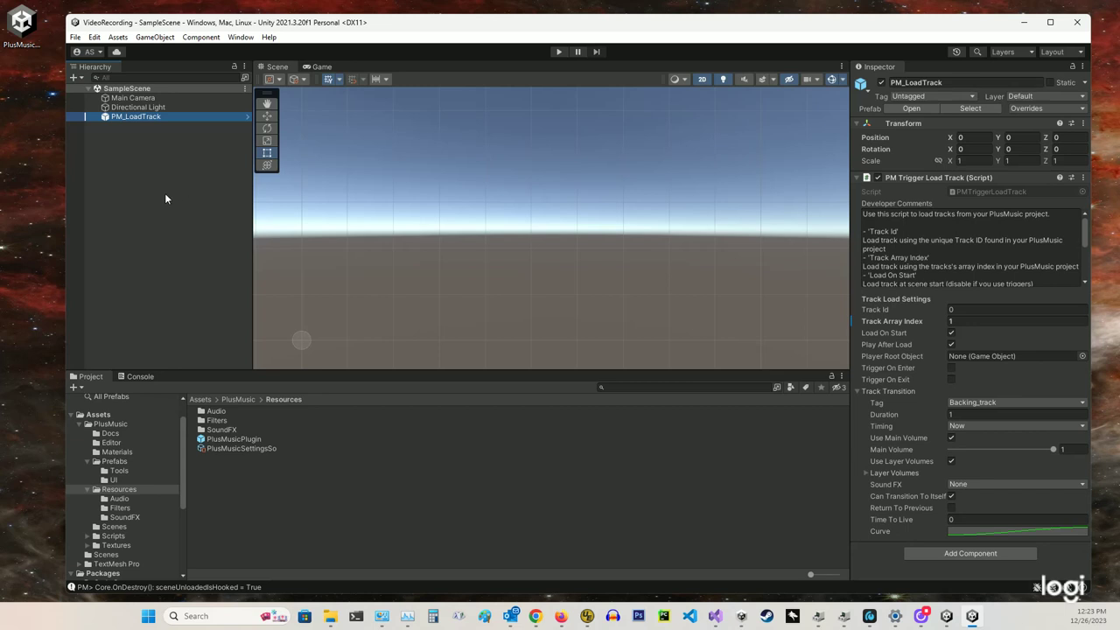
Step: Examine the track load settings of the PM_LoadAllTracks prefab and look over the console log
{"action": "left_click", "coordinate": [118, 462]}
{"action": "left_click", "coordinate": [245, 430]}
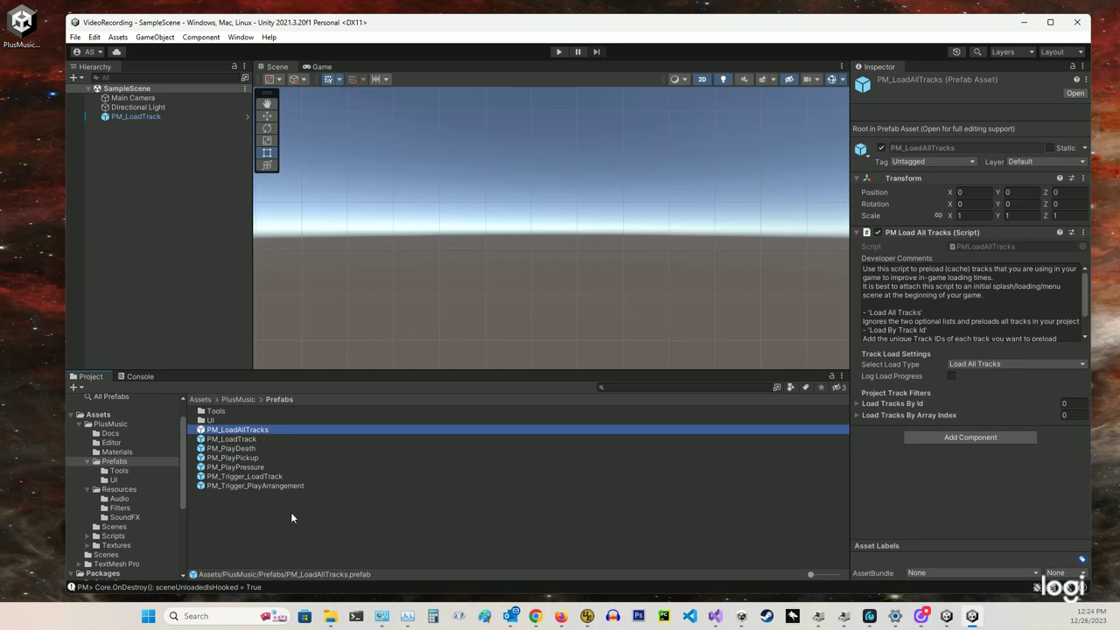
{"action": "left_click", "coordinate": [140, 378]}
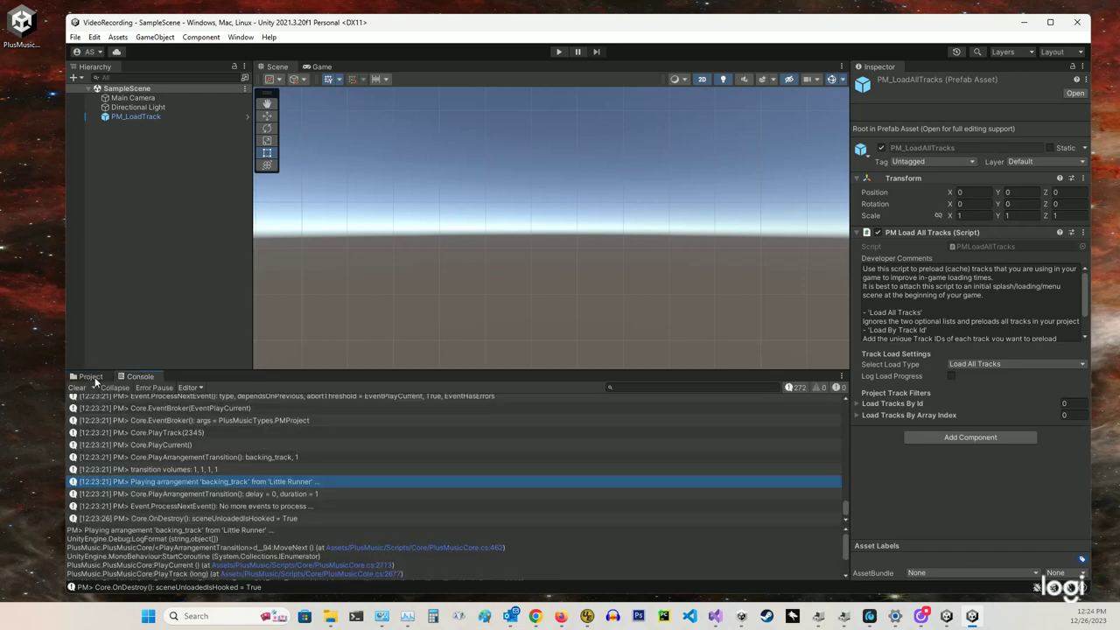
{"action": "left_click", "coordinate": [94, 377]}
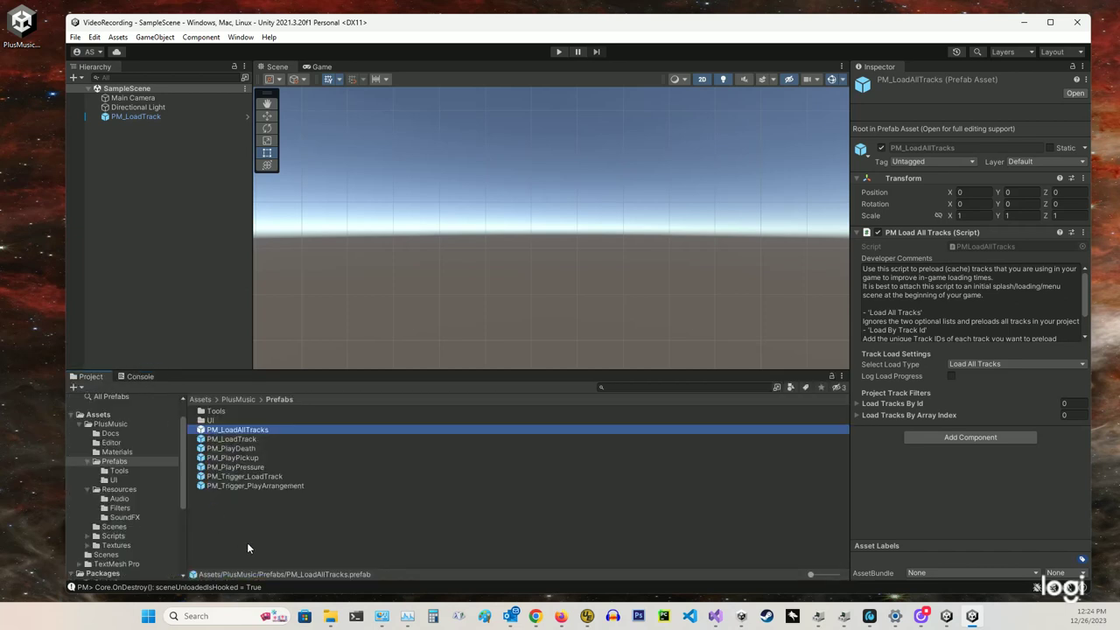